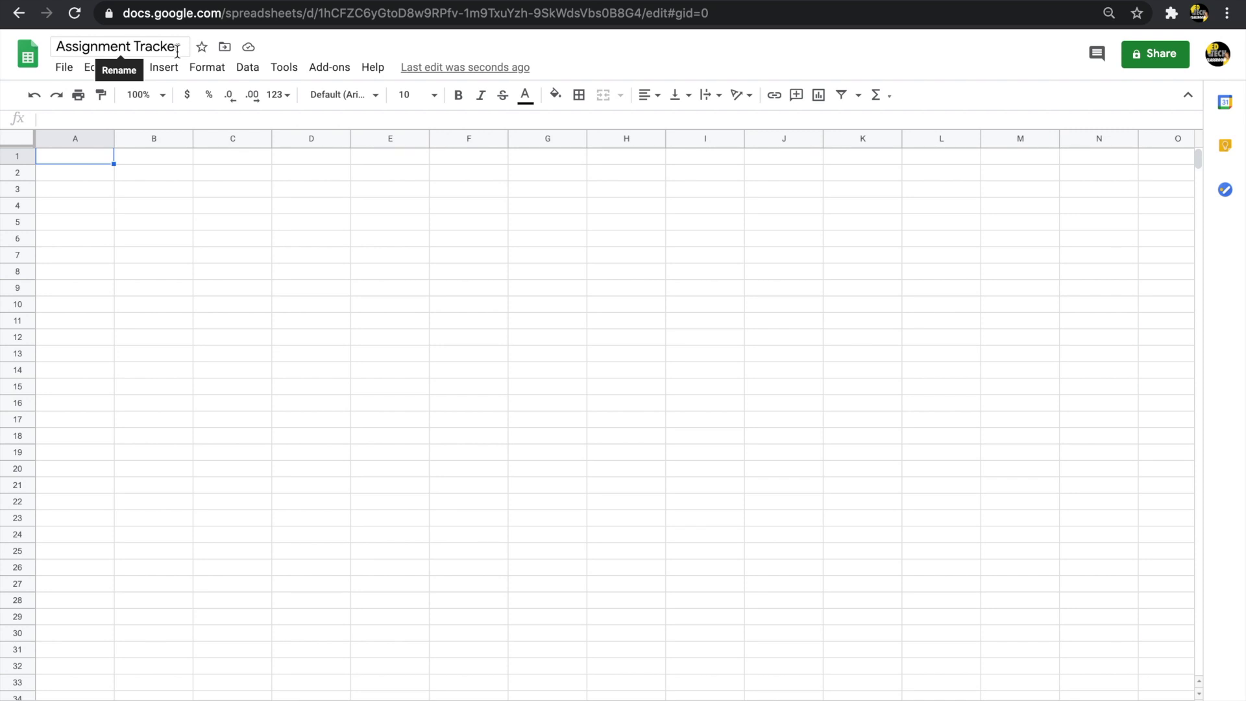
Enter the row labels Student A through Student F in cells A2 to A7
{"action": "key", "text": "Down"}
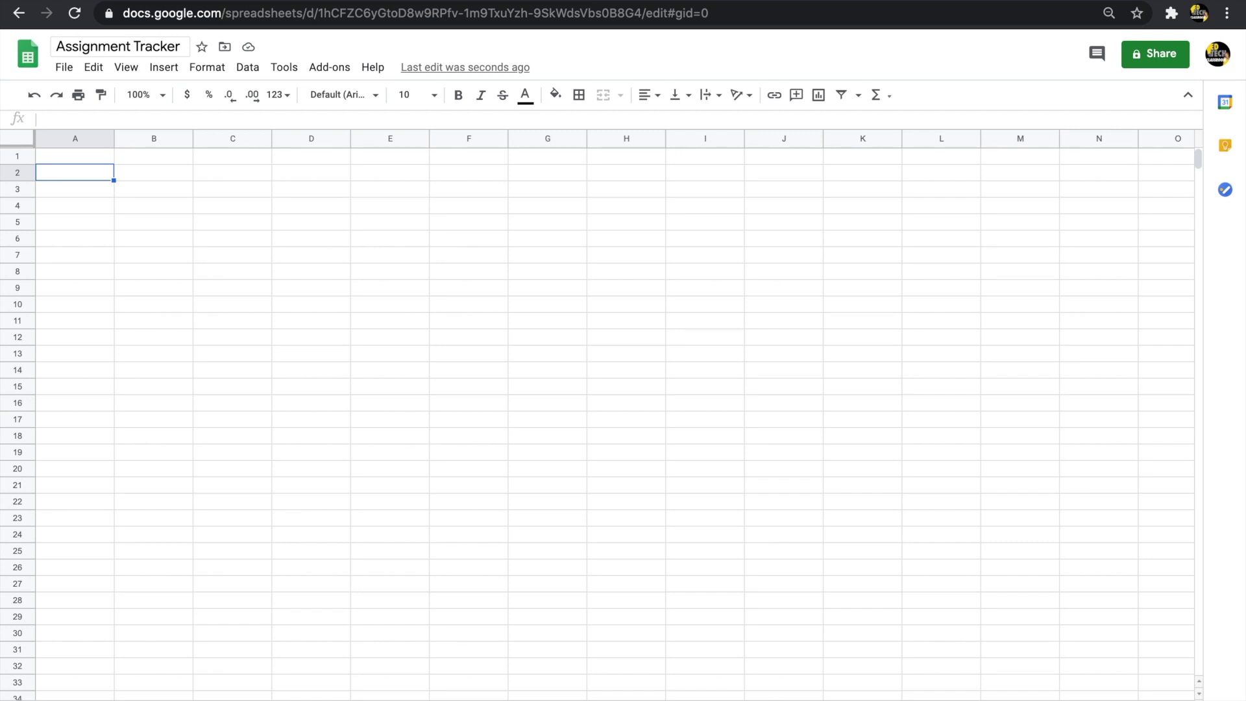
{"action": "type", "text": "Student A"}
{"action": "key", "text": "Return"}
{"action": "type", "text": "Student B"}
{"action": "key", "text": "Return"}
{"action": "type", "text": "Student C"}
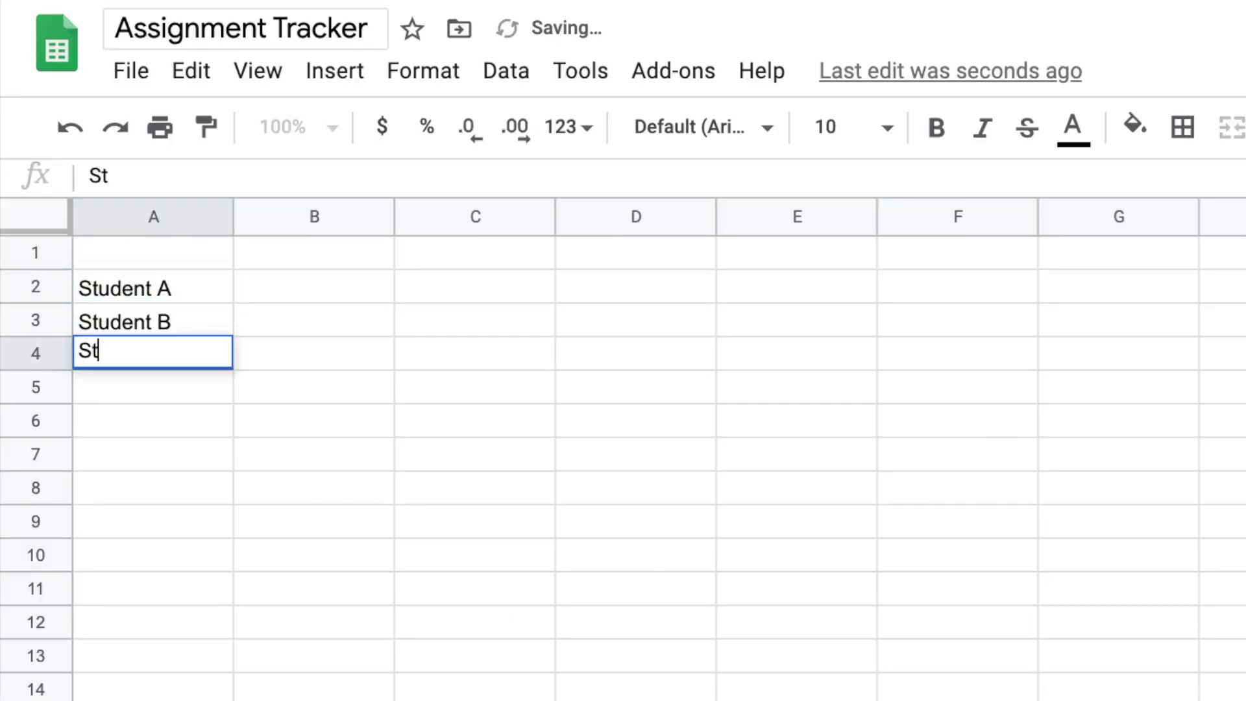
{"action": "key", "text": "Return"}
{"action": "type", "text": "Student D"}
{"action": "key", "text": "Return"}
{"action": "type", "text": "Student E"}
{"action": "key", "text": "Return"}
{"action": "type", "text": "Student F"}
Enter the column headings Unit 1 through Unit 6 in cells B1 to G1
{"action": "left_click", "coordinate": [193, 257]}
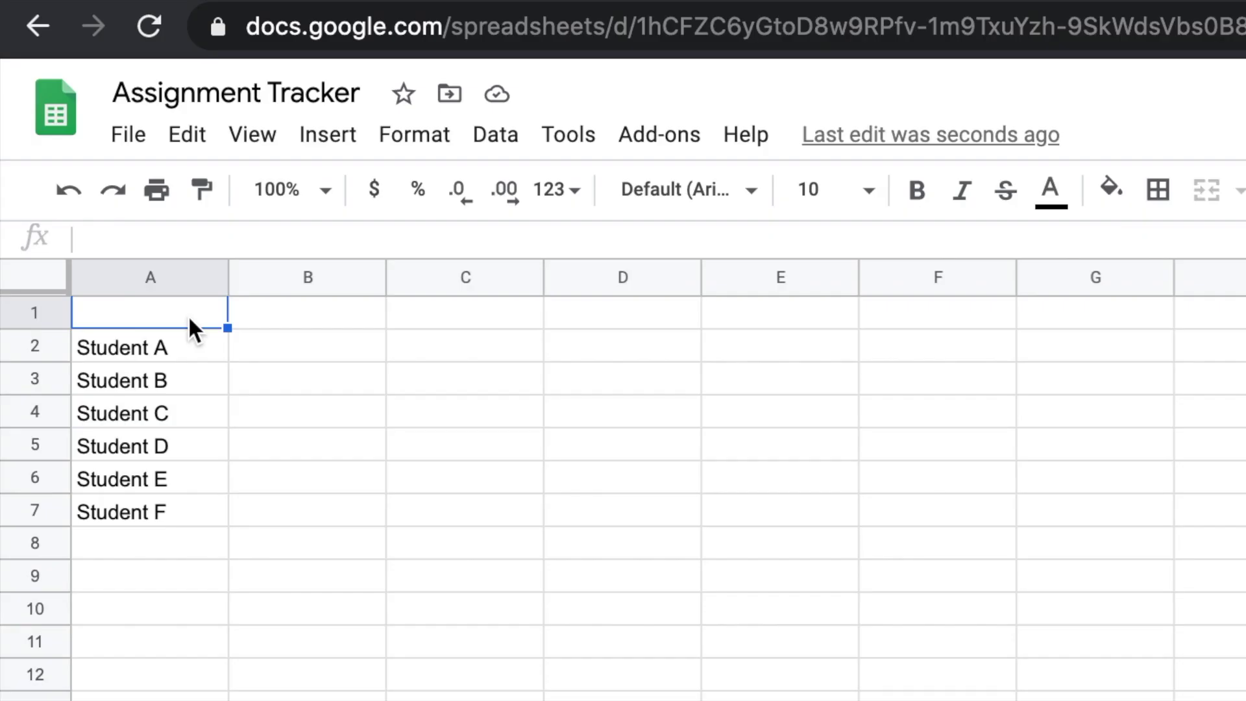
{"action": "key", "text": "Right"}
{"action": "type", "text": "Unit 1"}
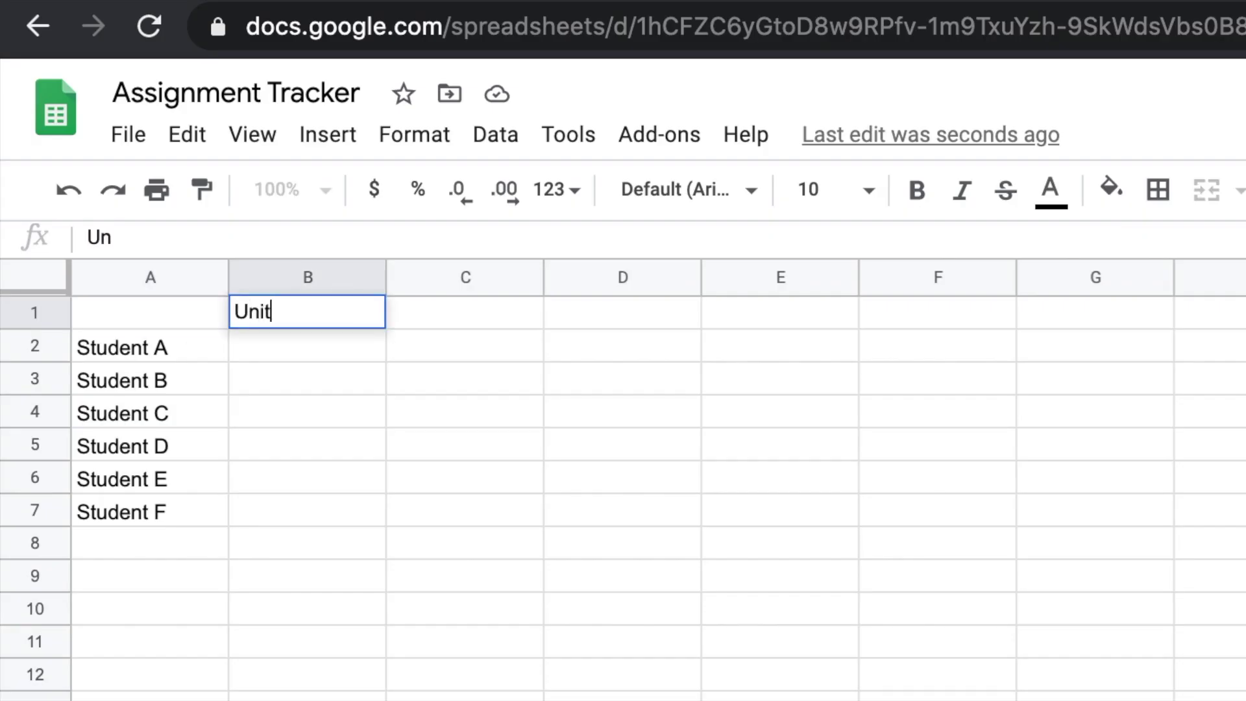
{"action": "key", "text": "Tab"}
{"action": "type", "text": "Unit 2"}
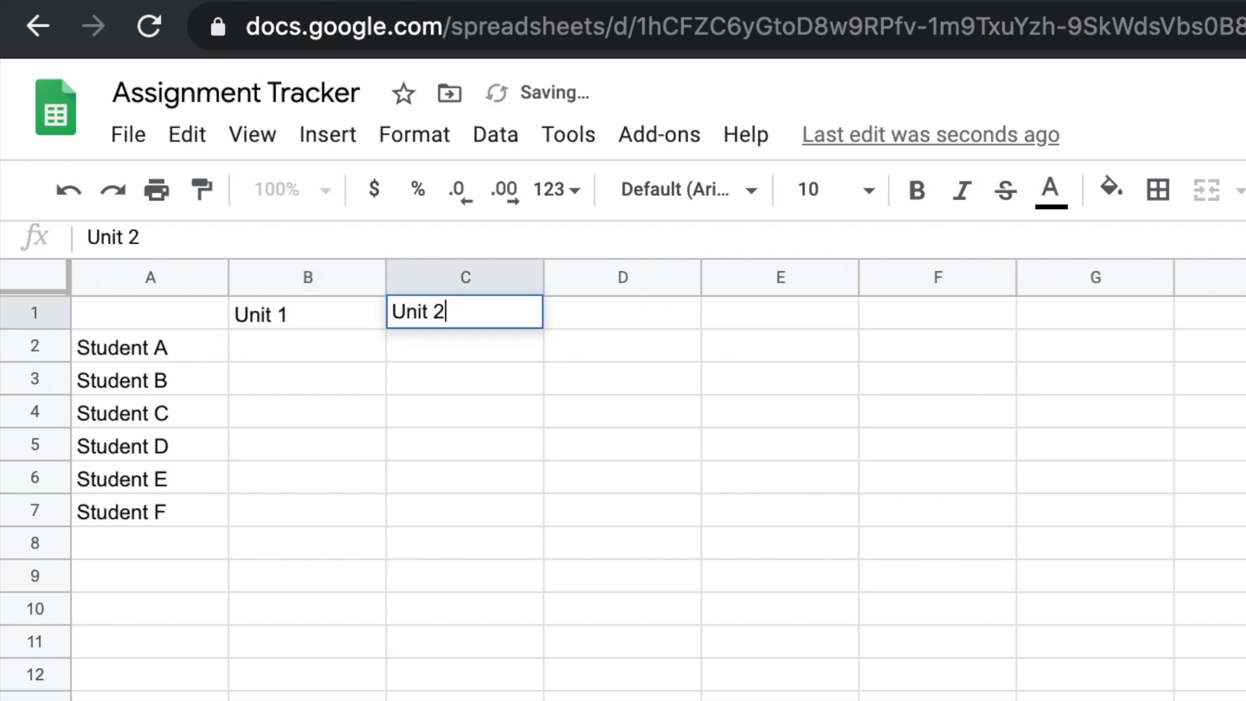
{"action": "key", "text": "Tab"}
{"action": "type", "text": "Unit 3"}
{"action": "key", "text": "Tab"}
{"action": "type", "text": "Unit 4\tUnit 5"}
{"action": "key", "text": "Tab"}
{"action": "type", "text": "Unit 6"}
{"action": "key", "text": "Return"}
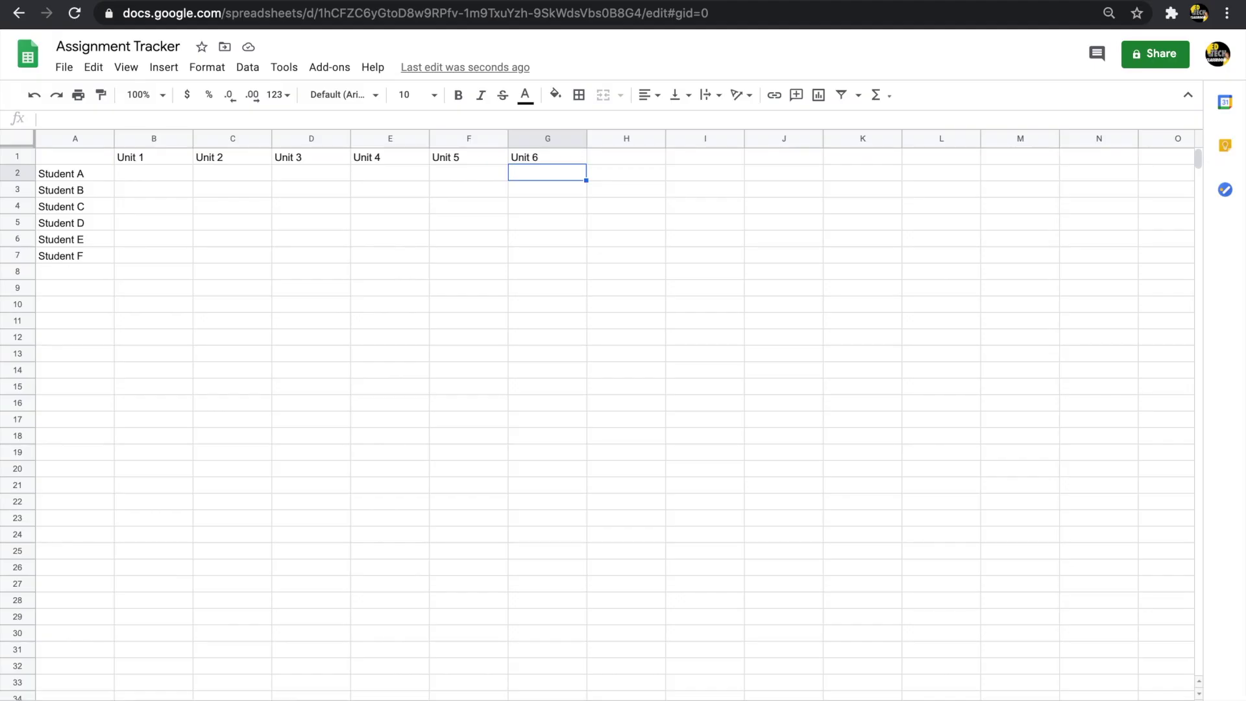
Mark Unit 1 with an x for Student A through Student D in cells B2 to B5
{"action": "left_click", "coordinate": [136, 176]}
{"action": "type", "text": "x"}
{"action": "key", "text": "Return"}
{"action": "type", "text": "x"}
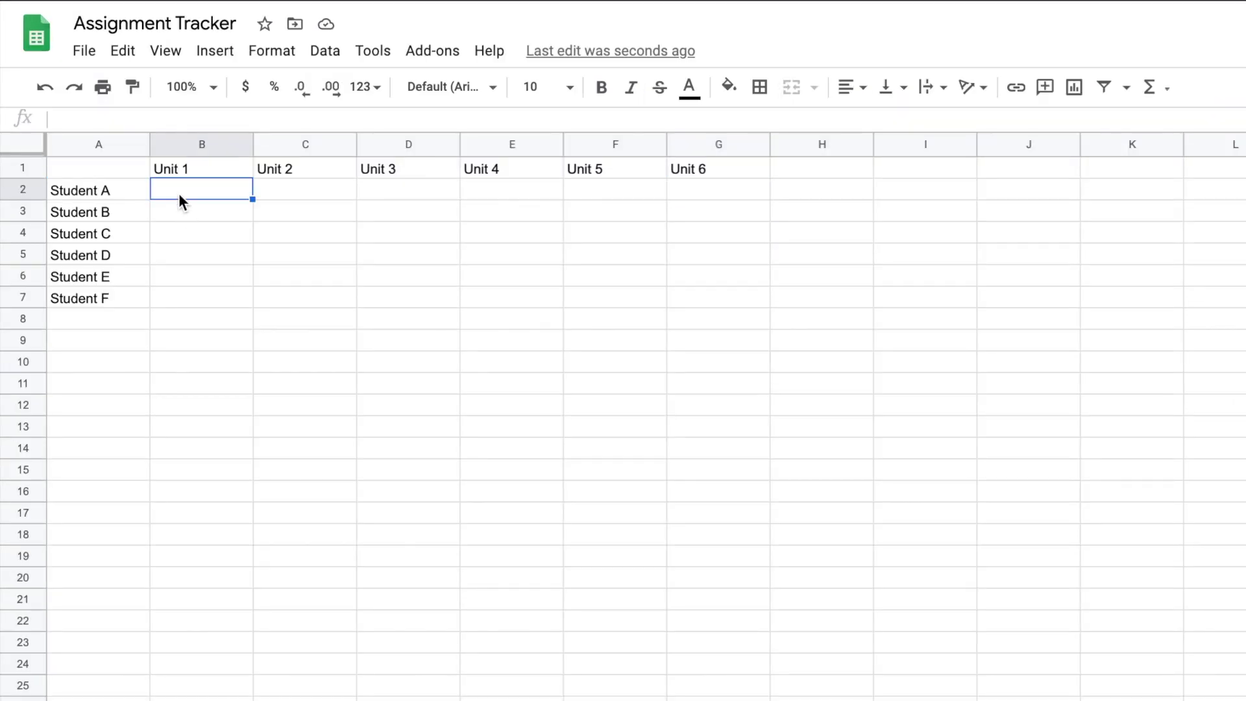
{"action": "key", "text": "Return"}
{"action": "type", "text": "x"}
{"action": "key", "text": "Return"}
{"action": "type", "text": "x"}
{"action": "key", "text": "Return"}
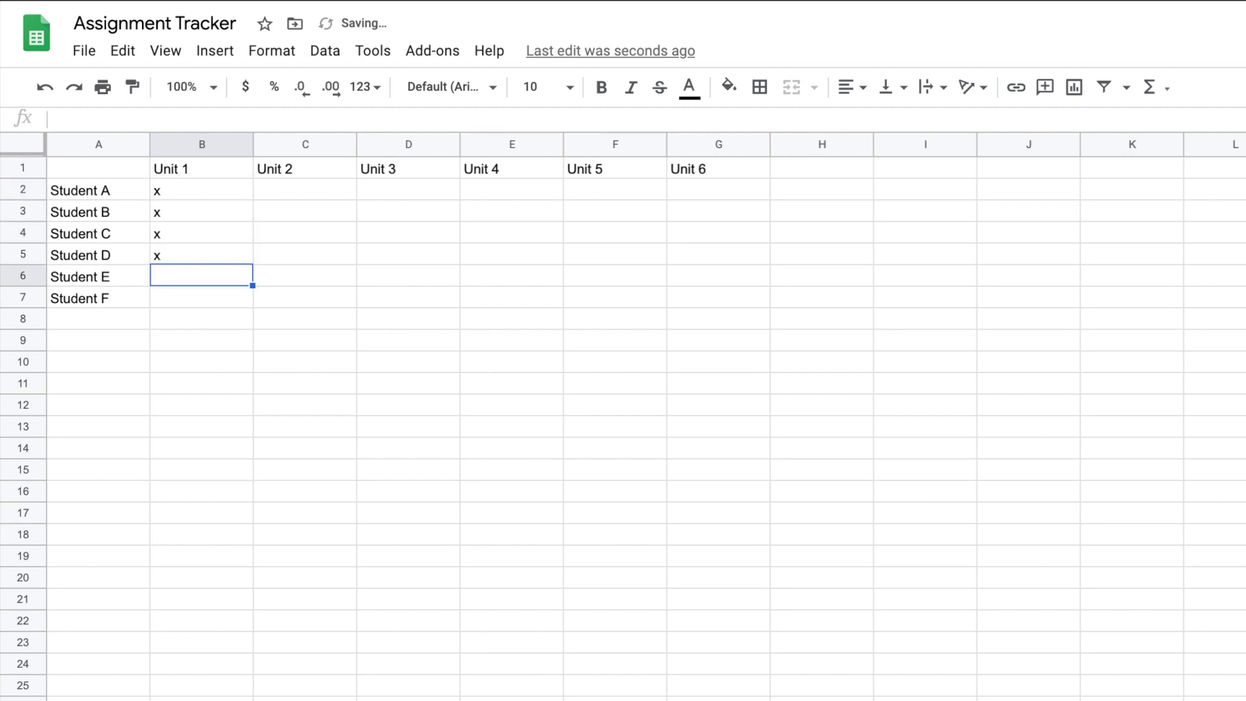
Clear the x marks from the Unit 1 cells B2 to B5
{"action": "key", "text": "shift+Up"}
{"action": "key", "text": "shift+Up"}
{"action": "key", "text": "shift+Up"}
{"action": "key", "text": "shift+Up"}
{"action": "key", "text": "Delete"}
{"action": "key", "text": "Left"}
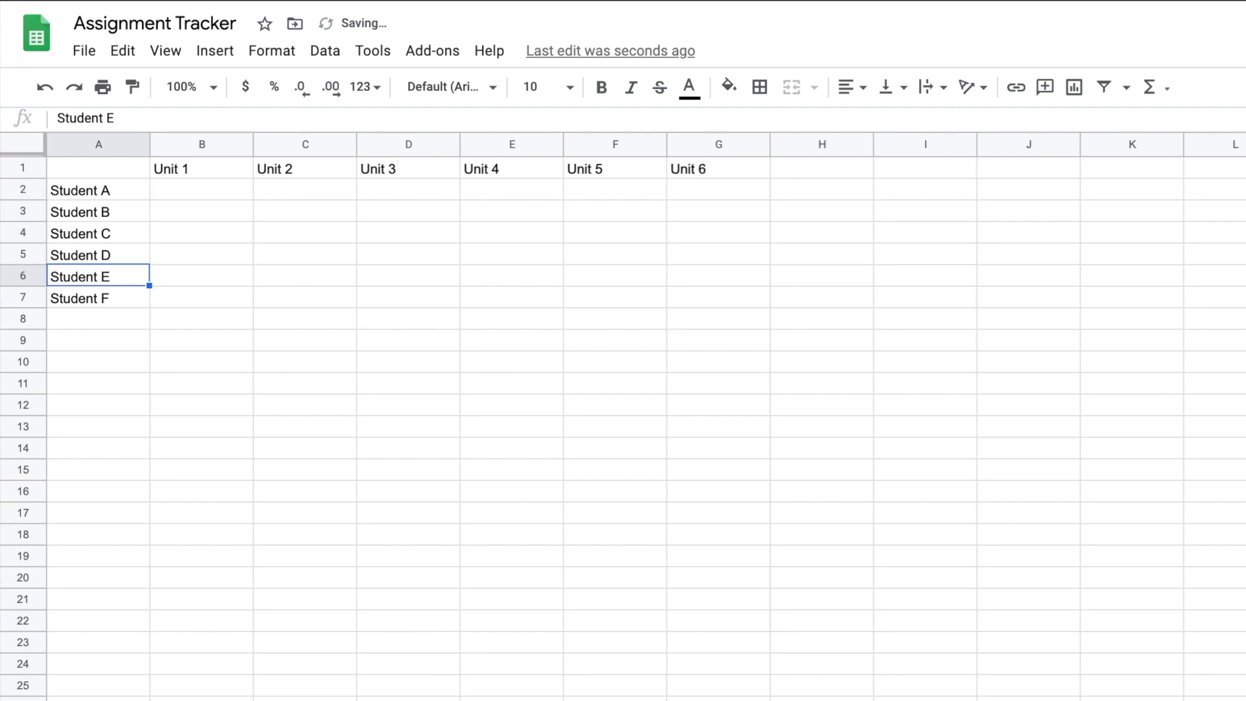
Insert checkboxes in the range B2:G7, covering every student and unit
{"action": "left_click", "coordinate": [209, 186]}
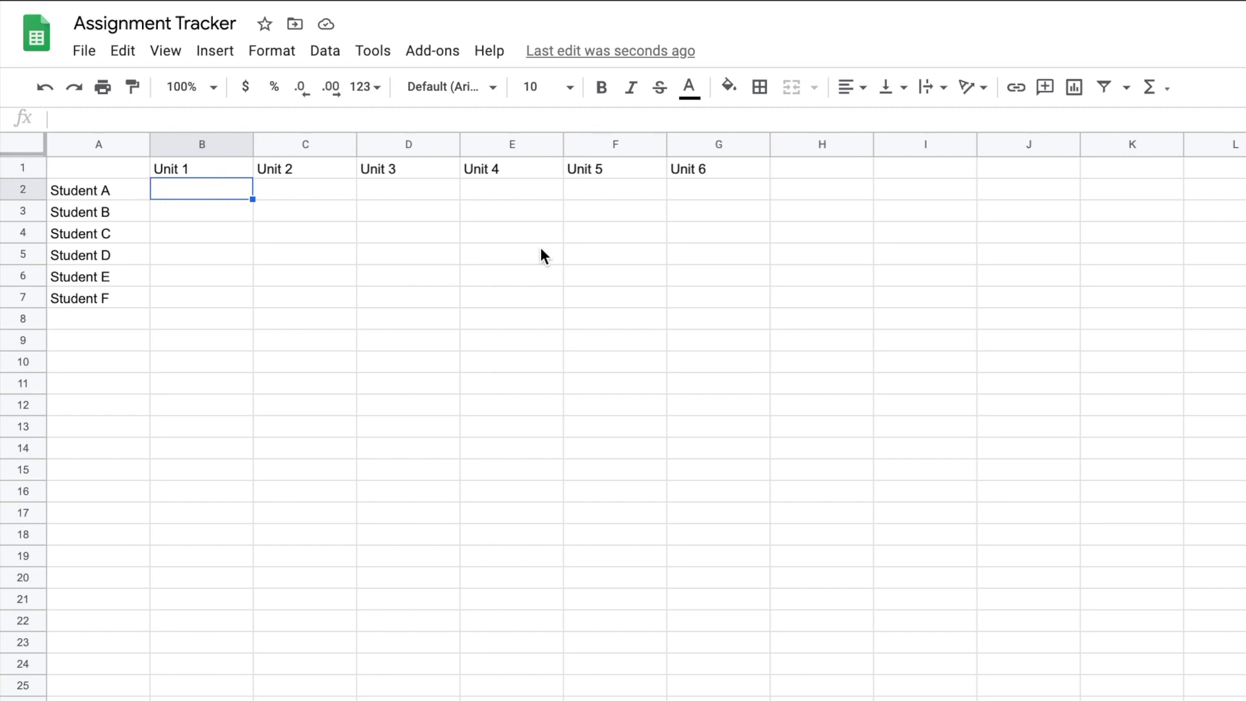
{"action": "left_click", "coordinate": [740, 292], "text": "shift"}
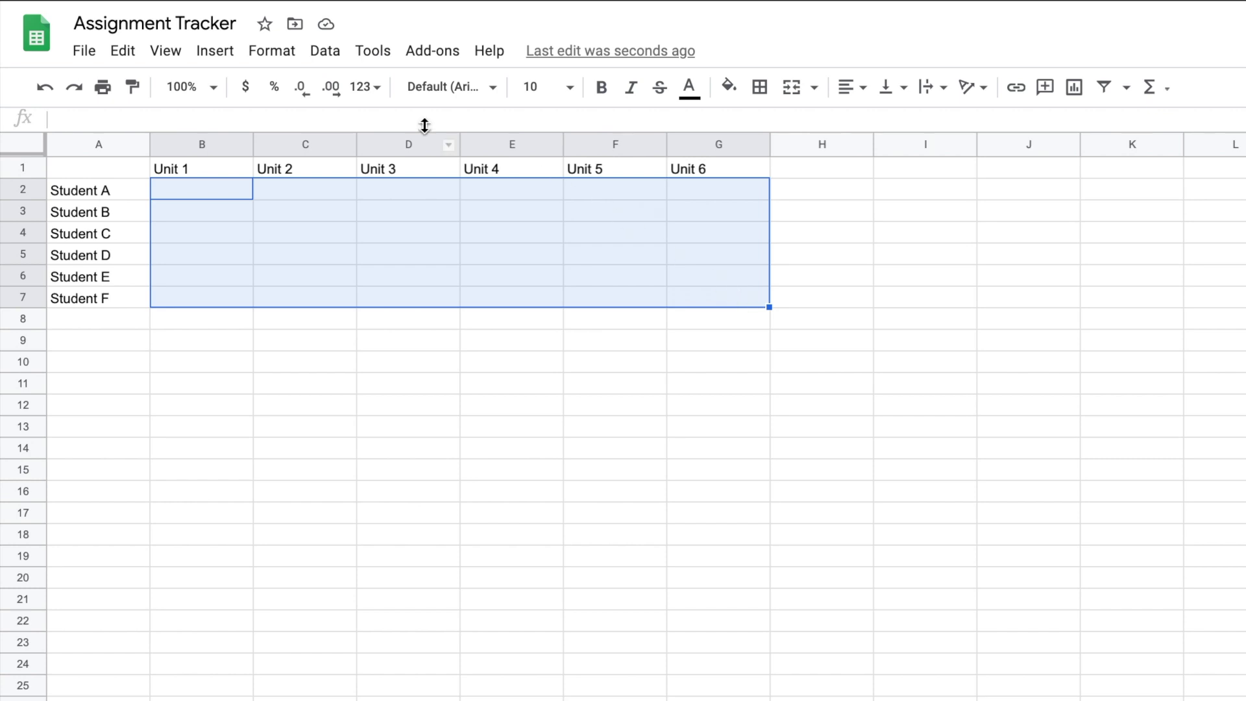
{"action": "left_click", "coordinate": [217, 52]}
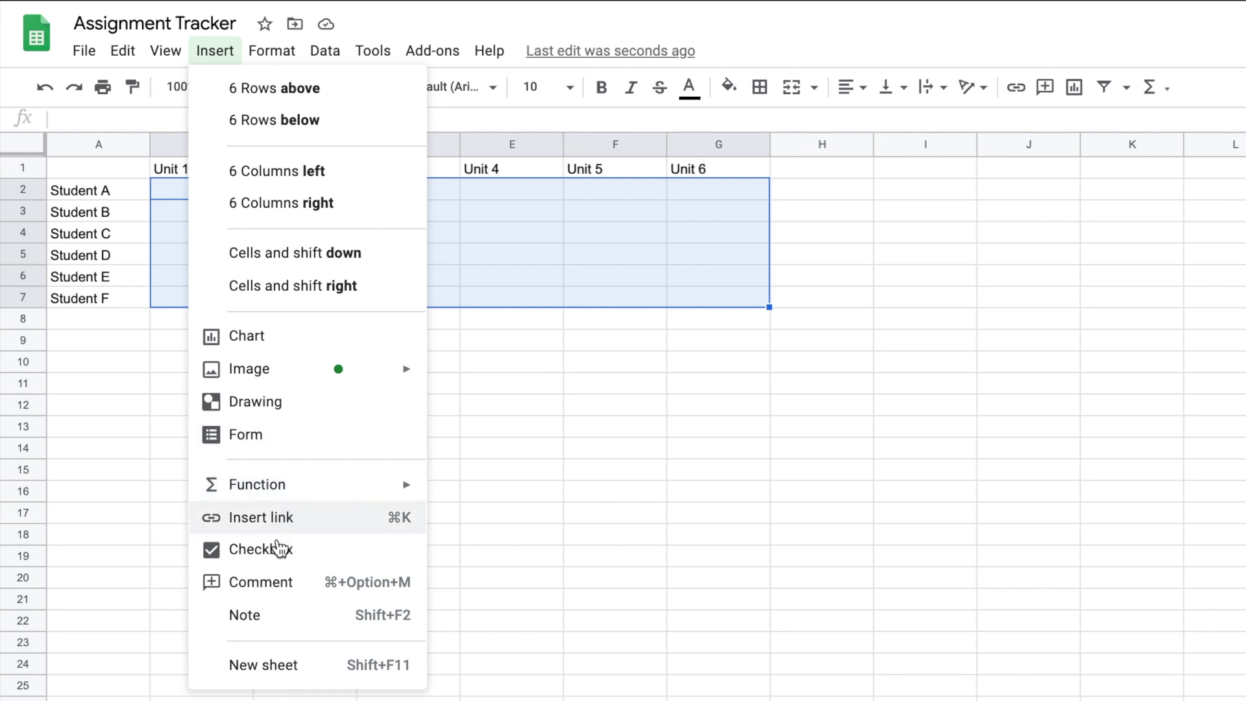
{"action": "left_click", "coordinate": [342, 552]}
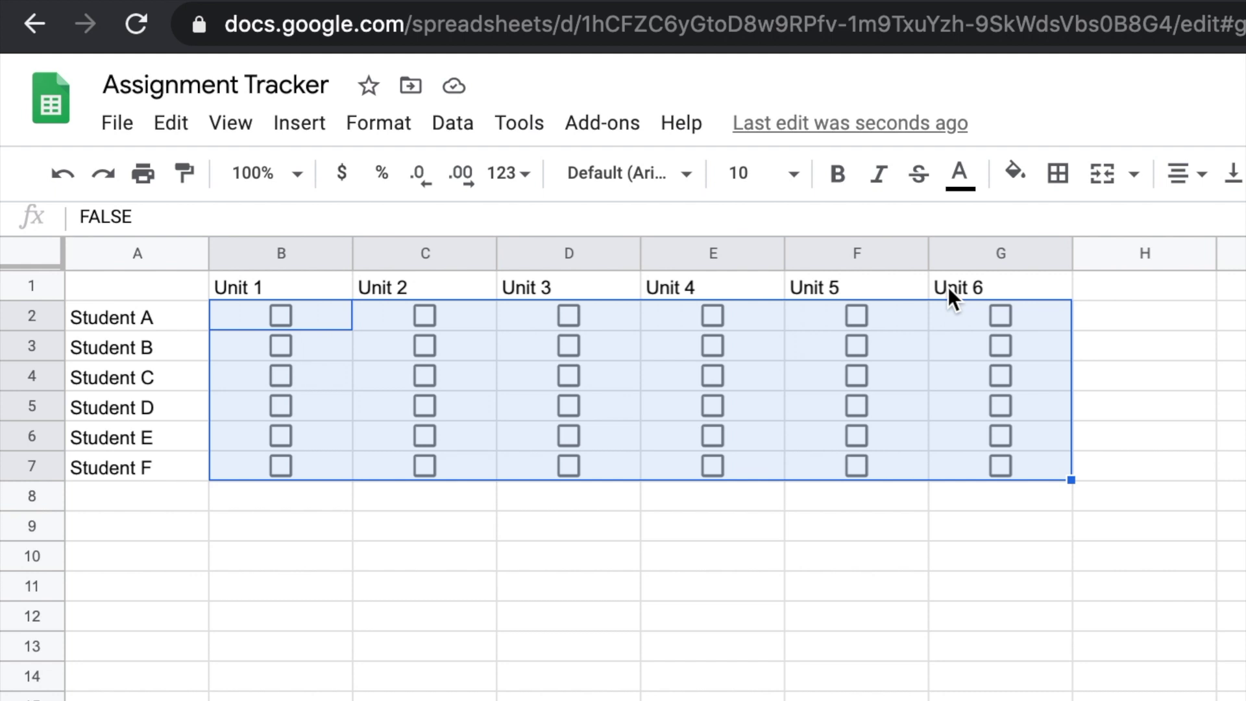
Format the whole heading row 1 in Raleway at size 14, bold and centred
{"action": "left_click", "coordinate": [251, 285]}
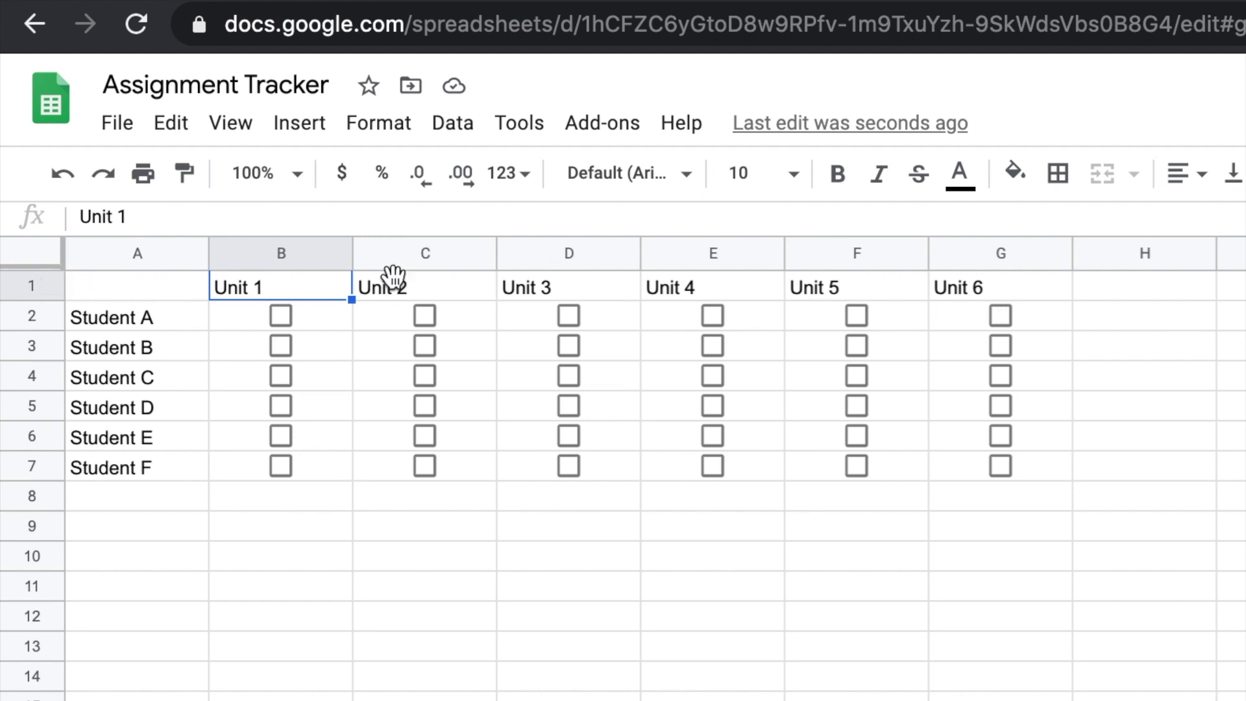
{"action": "left_click", "coordinate": [990, 286], "text": "shift"}
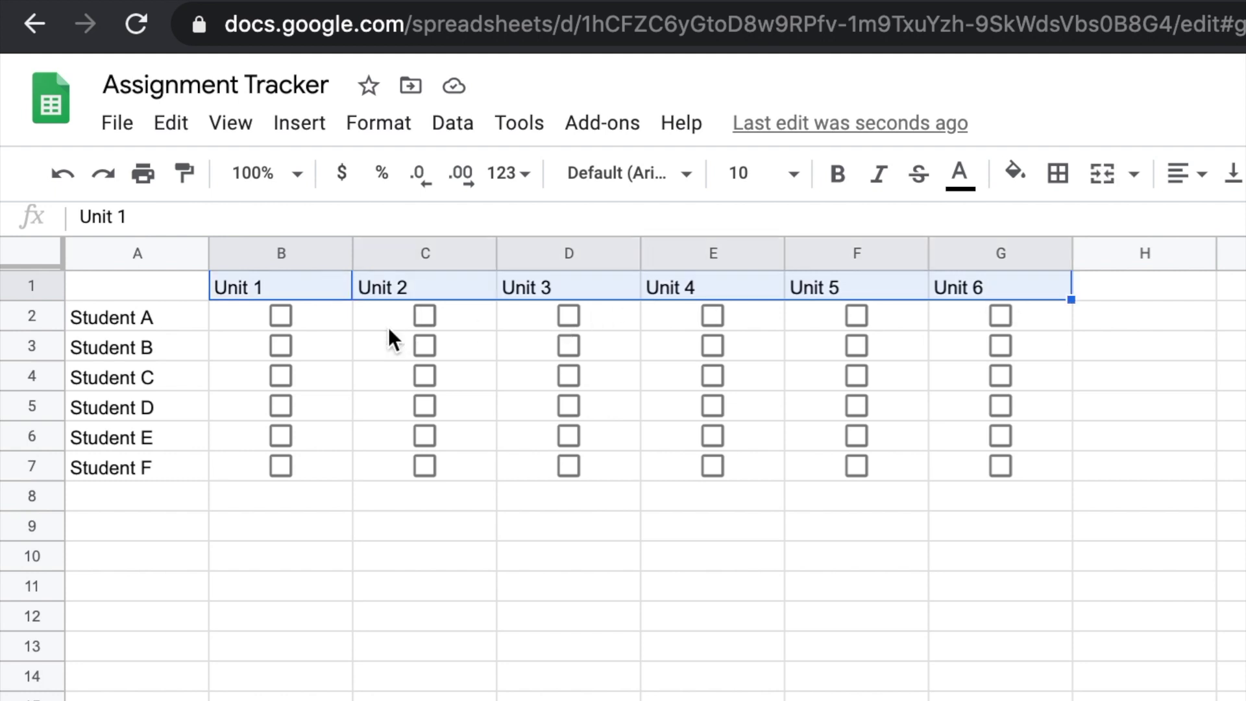
{"action": "left_click", "coordinate": [153, 292]}
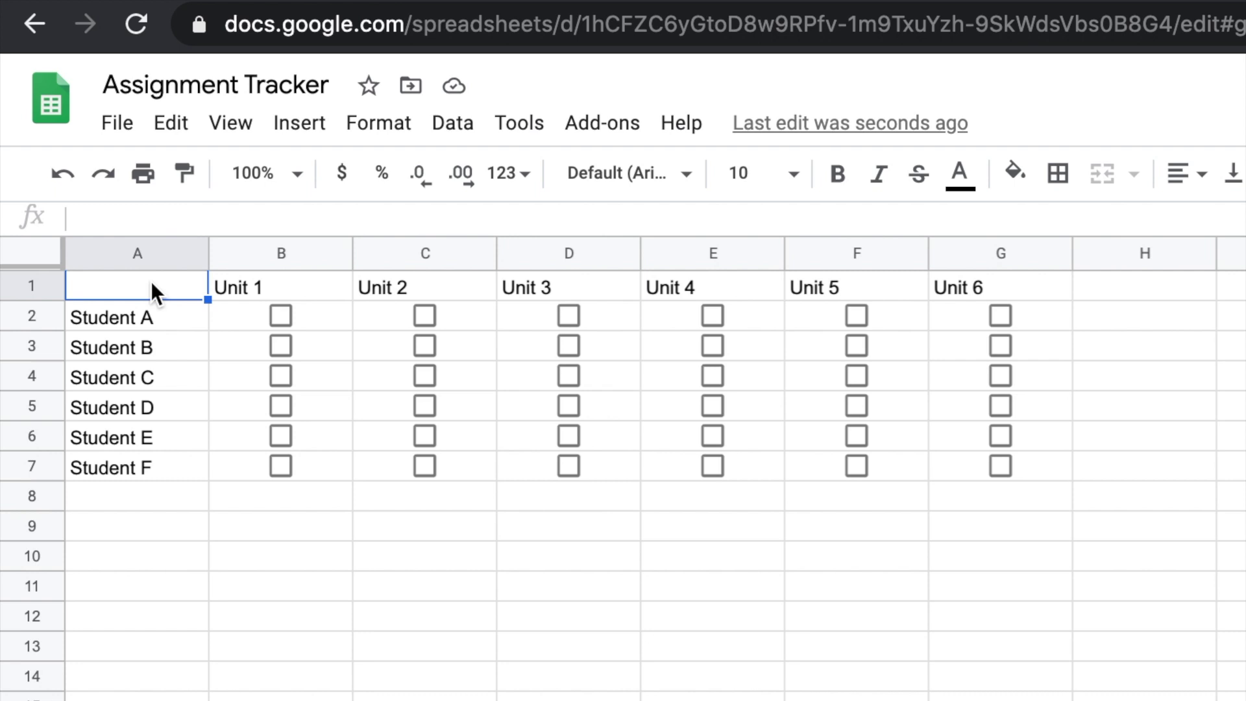
{"action": "left_click", "coordinate": [34, 285]}
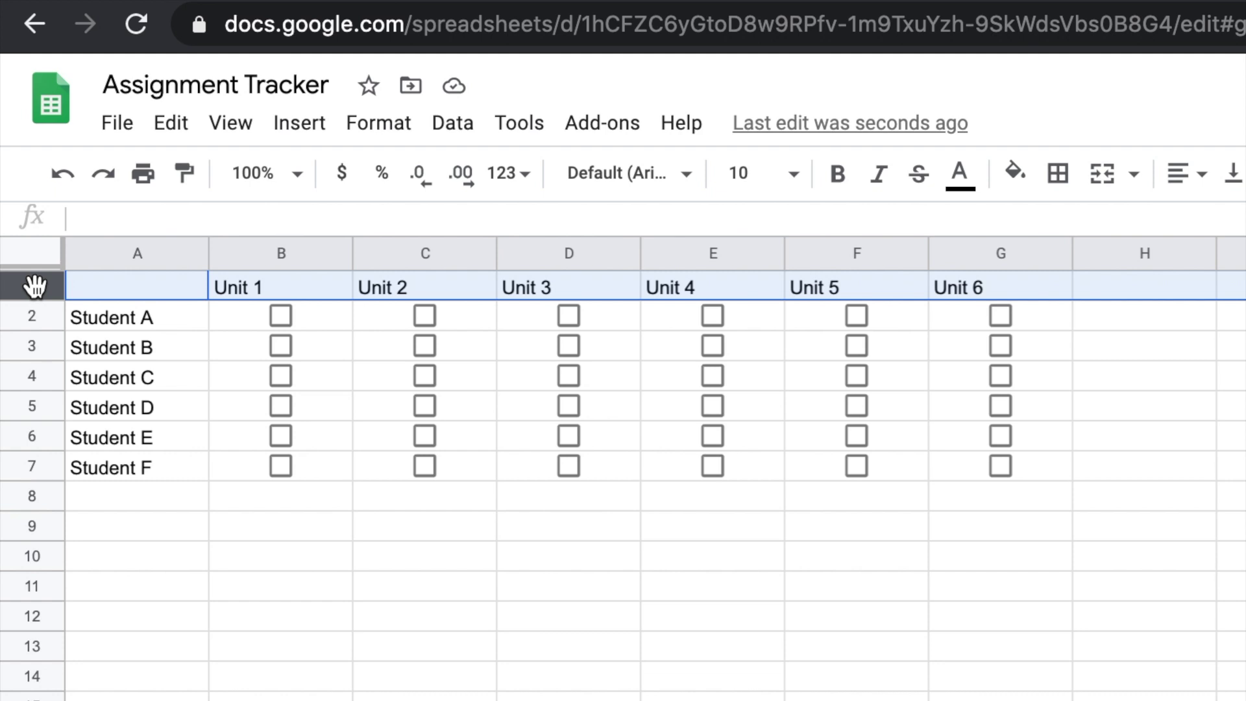
{"action": "left_click", "coordinate": [628, 195]}
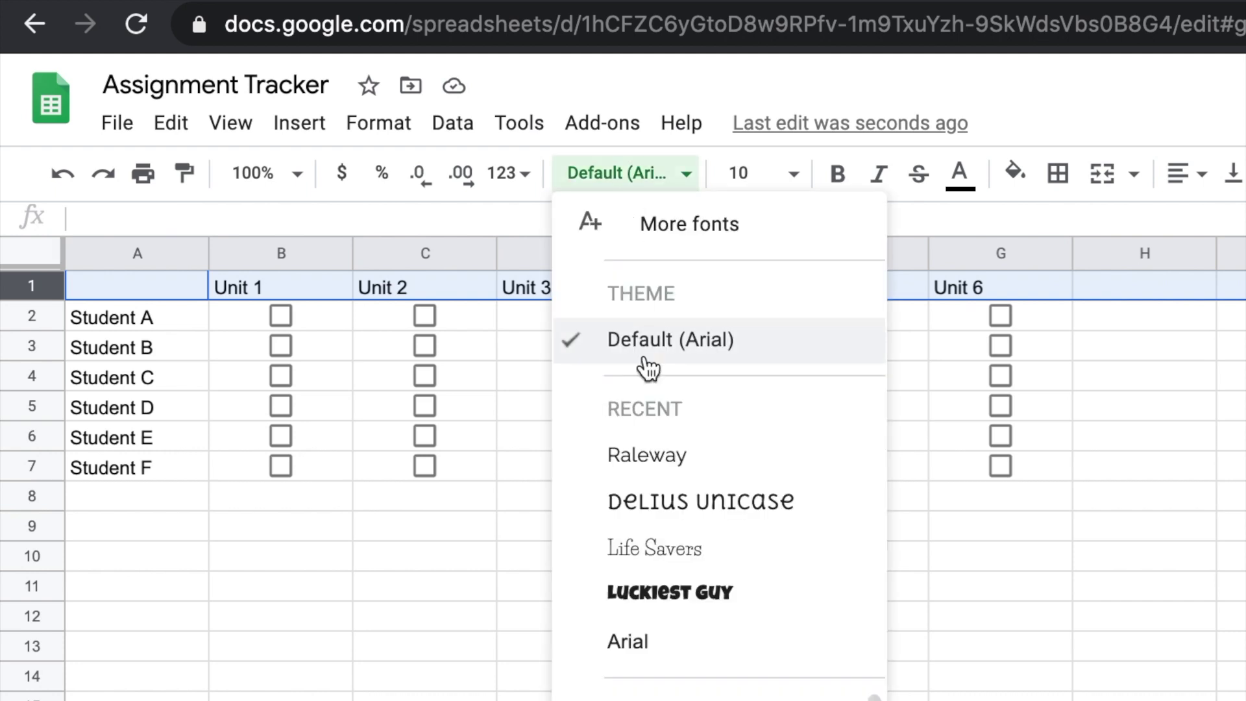
{"action": "left_click", "coordinate": [818, 444]}
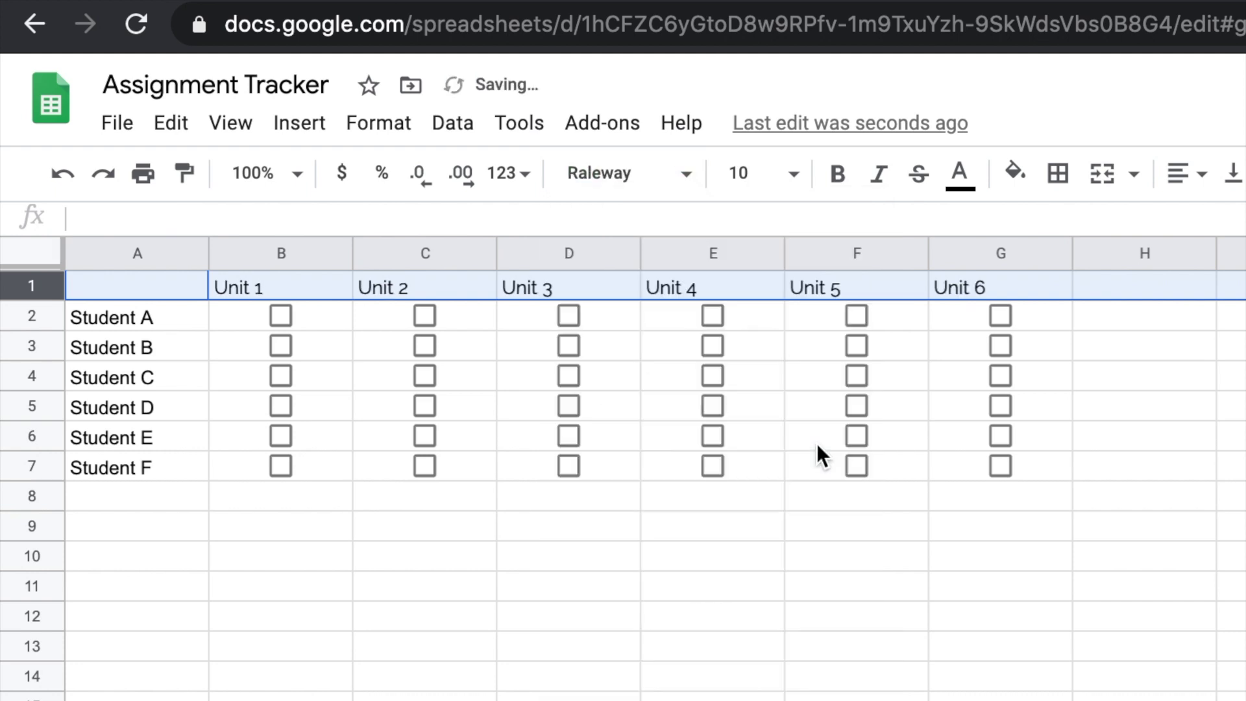
{"action": "left_click", "coordinate": [743, 172]}
{"action": "left_click", "coordinate": [760, 549]}
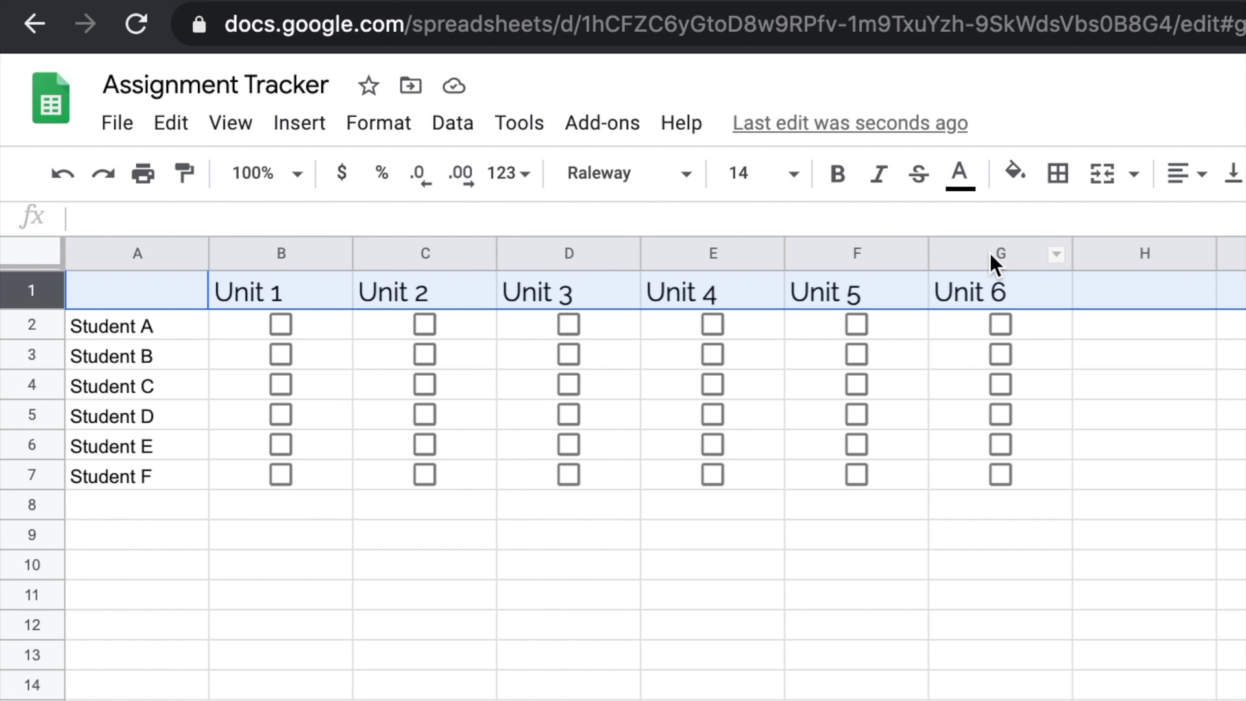
{"action": "key", "text": "ctrl+b"}
{"action": "key", "text": "ctrl+shift+e"}
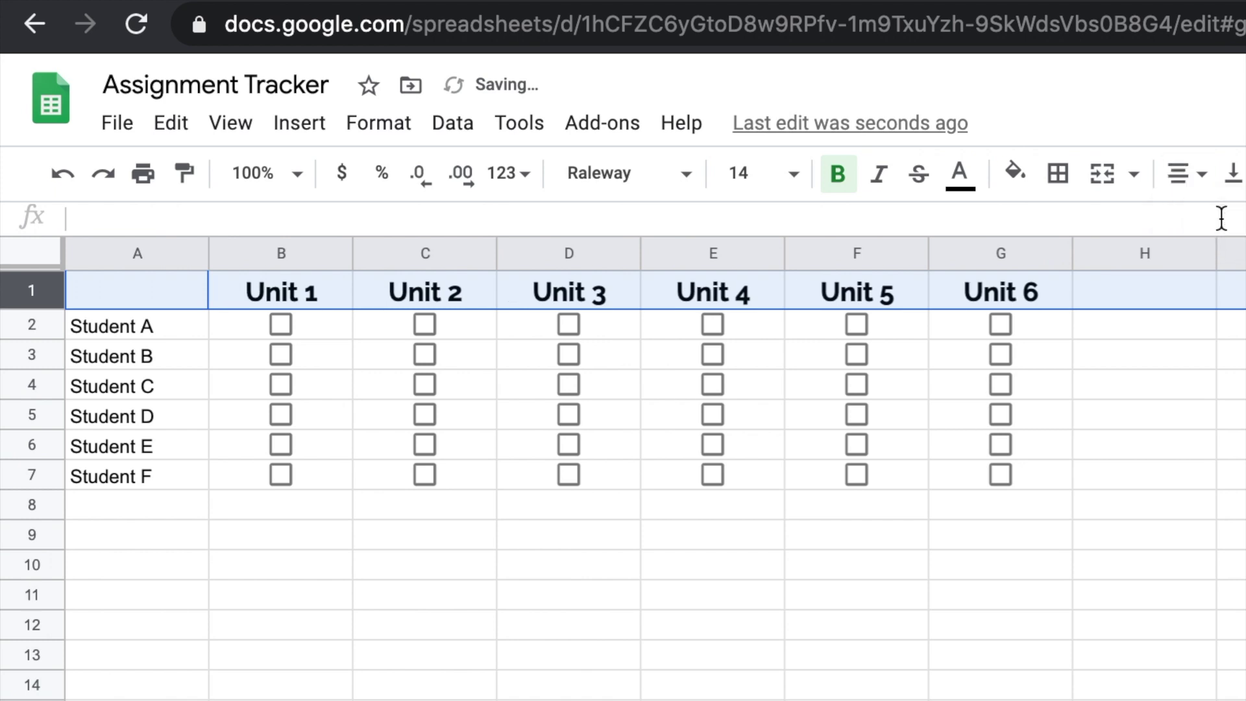
Fill the Unit 1 heading with dark red 1, Unit 2 with dark orange 1 and Unit 3 with dark yellow 1
{"action": "left_click", "coordinate": [339, 294]}
{"action": "left_click", "coordinate": [1015, 173]}
{"action": "left_click", "coordinate": [1056, 419]}
{"action": "left_click", "coordinate": [441, 292]}
{"action": "left_click", "coordinate": [1016, 173]}
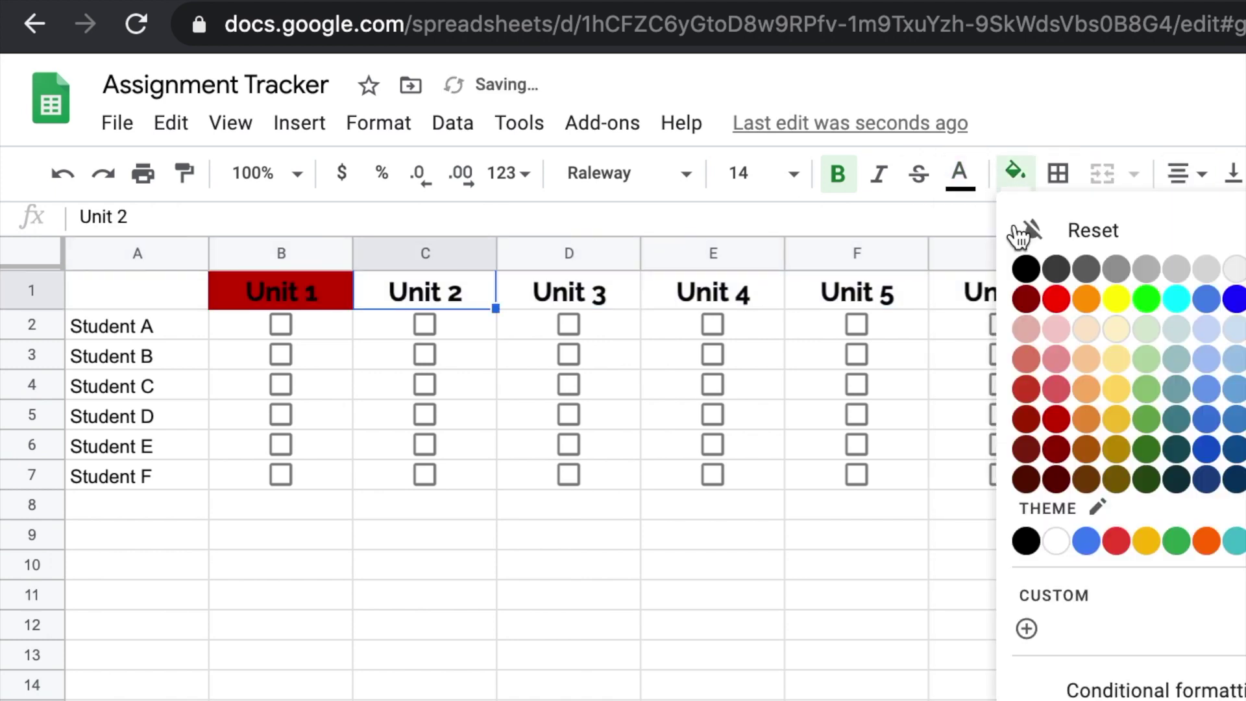
{"action": "left_click", "coordinate": [1087, 419]}
{"action": "left_click", "coordinate": [571, 292]}
{"action": "left_click", "coordinate": [1015, 173]}
{"action": "left_click", "coordinate": [1116, 419]}
Fill the Unit 4 heading with dark green 1, Unit 5 with dark blue and Unit 6 with dark purple
{"action": "left_click", "coordinate": [714, 292]}
{"action": "left_click", "coordinate": [1015, 173]}
{"action": "left_click", "coordinate": [1145, 420]}
{"action": "left_click", "coordinate": [858, 292]}
{"action": "left_click", "coordinate": [1016, 173]}
{"action": "left_click", "coordinate": [1243, 419]}
Set the Unit 1 to Unit 6 headings to white text at font size 18
{"action": "left_click_drag", "start_coordinate": [321, 285], "coordinate": [1000, 292]}
{"action": "left_click", "coordinate": [959, 173]}
{"action": "left_click", "coordinate": [1241, 269]}
{"action": "left_click", "coordinate": [753, 173]}
{"action": "type", "text": "18"}
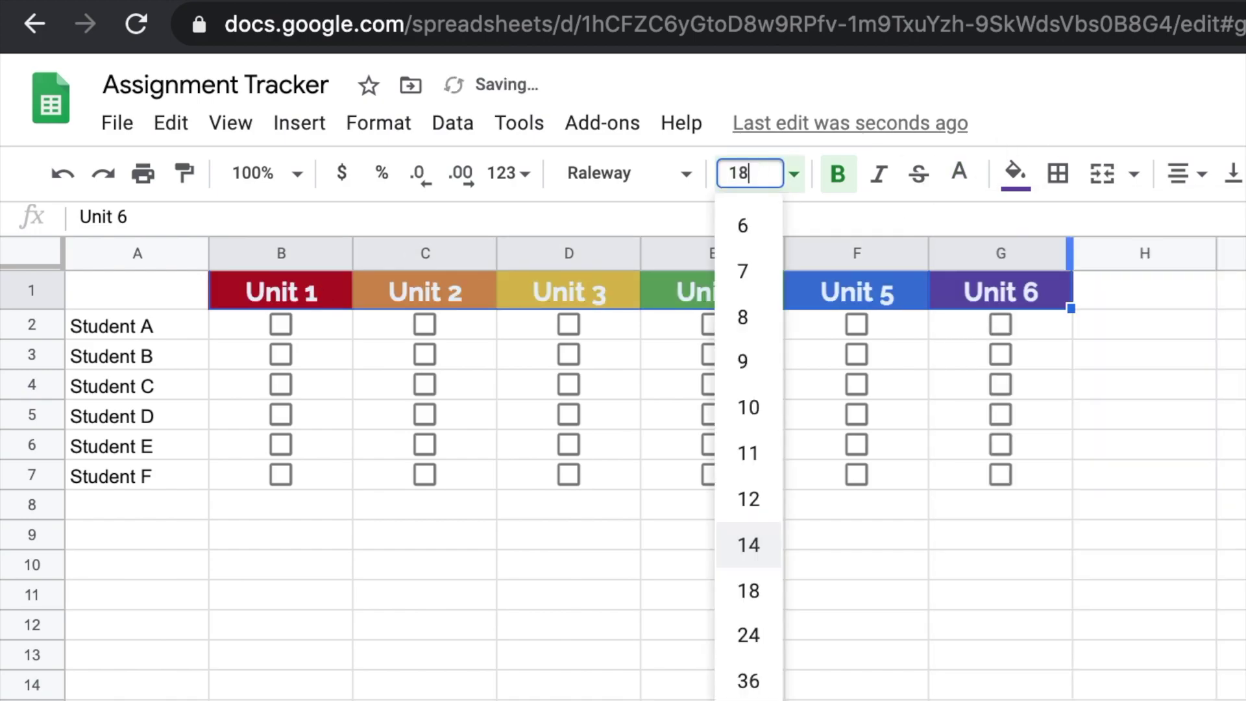
{"action": "left_click", "coordinate": [1115, 305]}
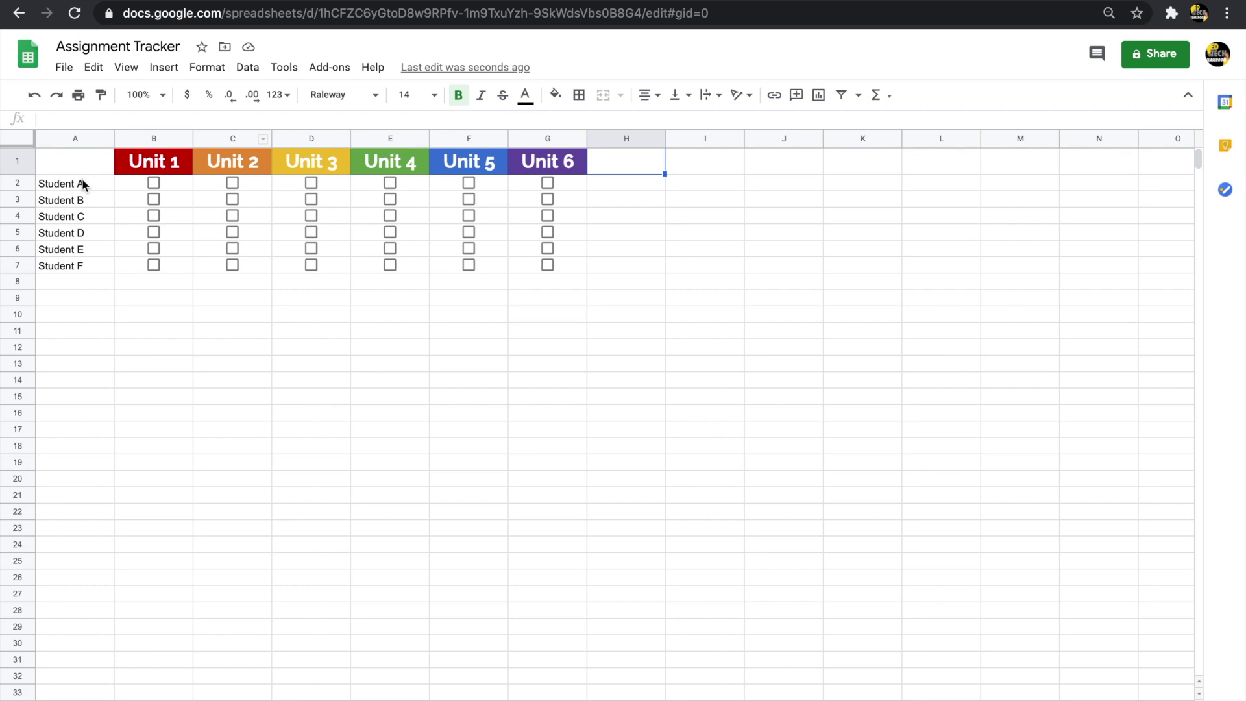
Format the student names in column A in bold Raleway at size 14
{"action": "left_click", "coordinate": [68, 137]}
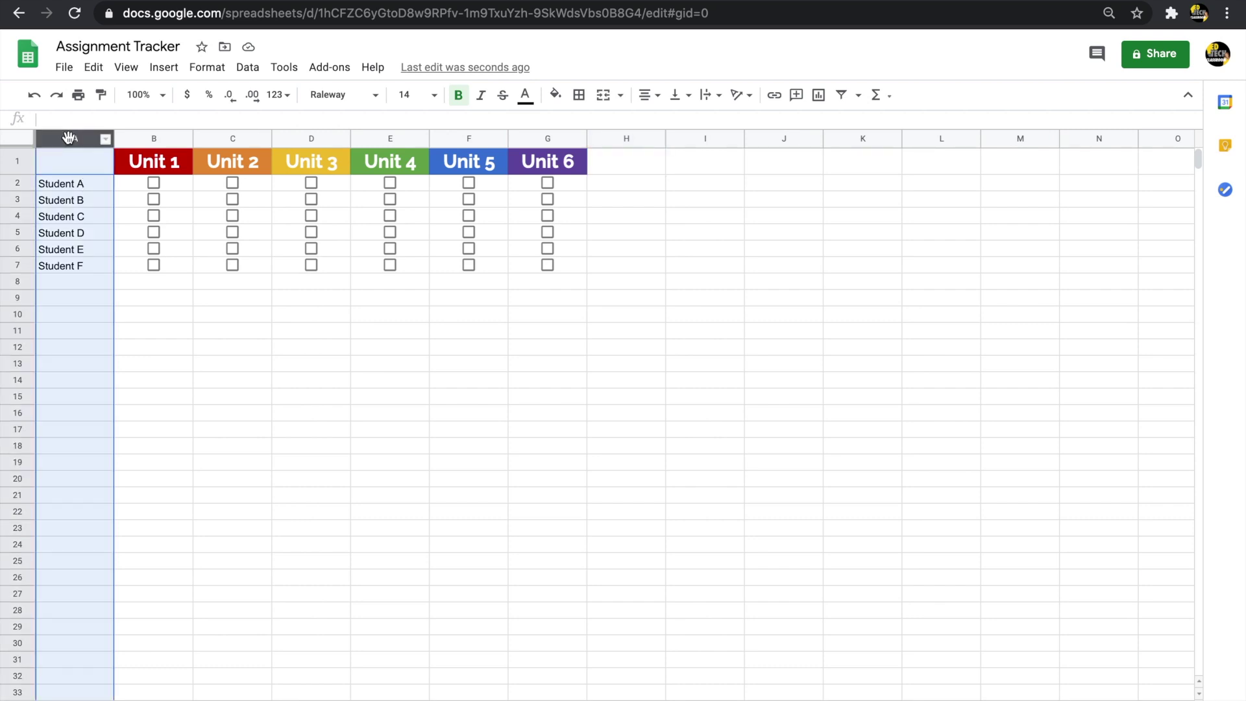
{"action": "left_click", "coordinate": [358, 98]}
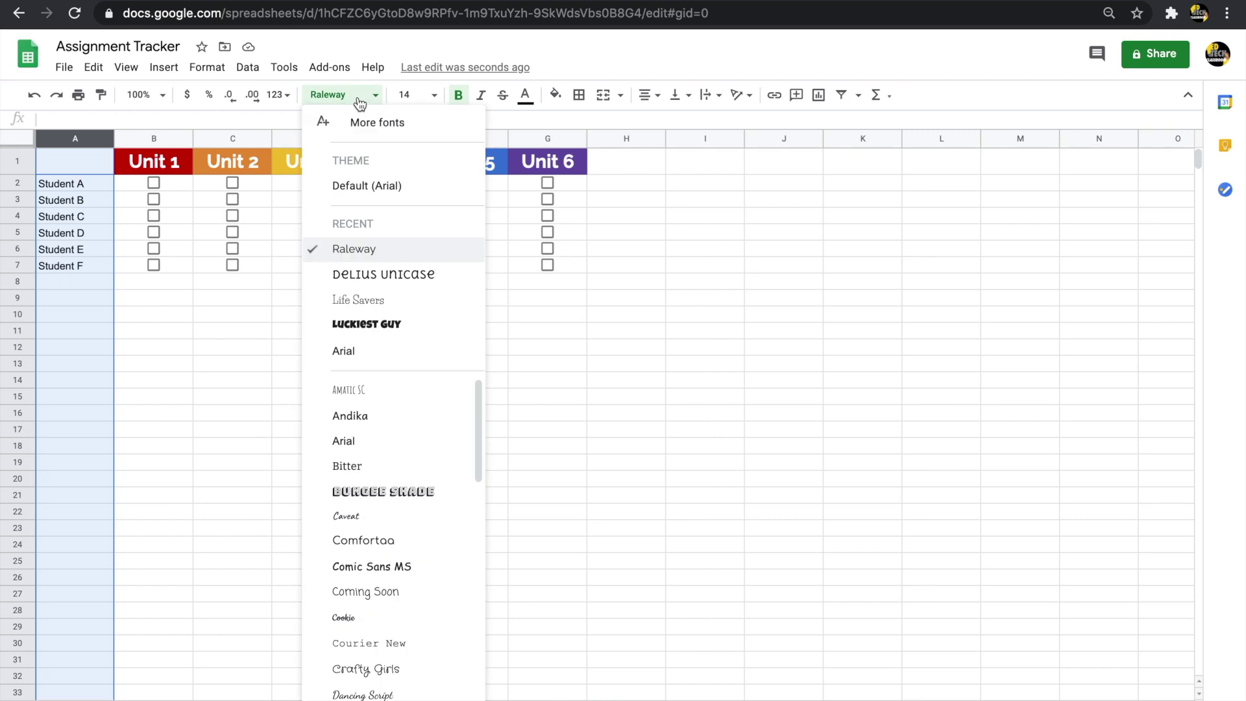
{"action": "left_click", "coordinate": [376, 248]}
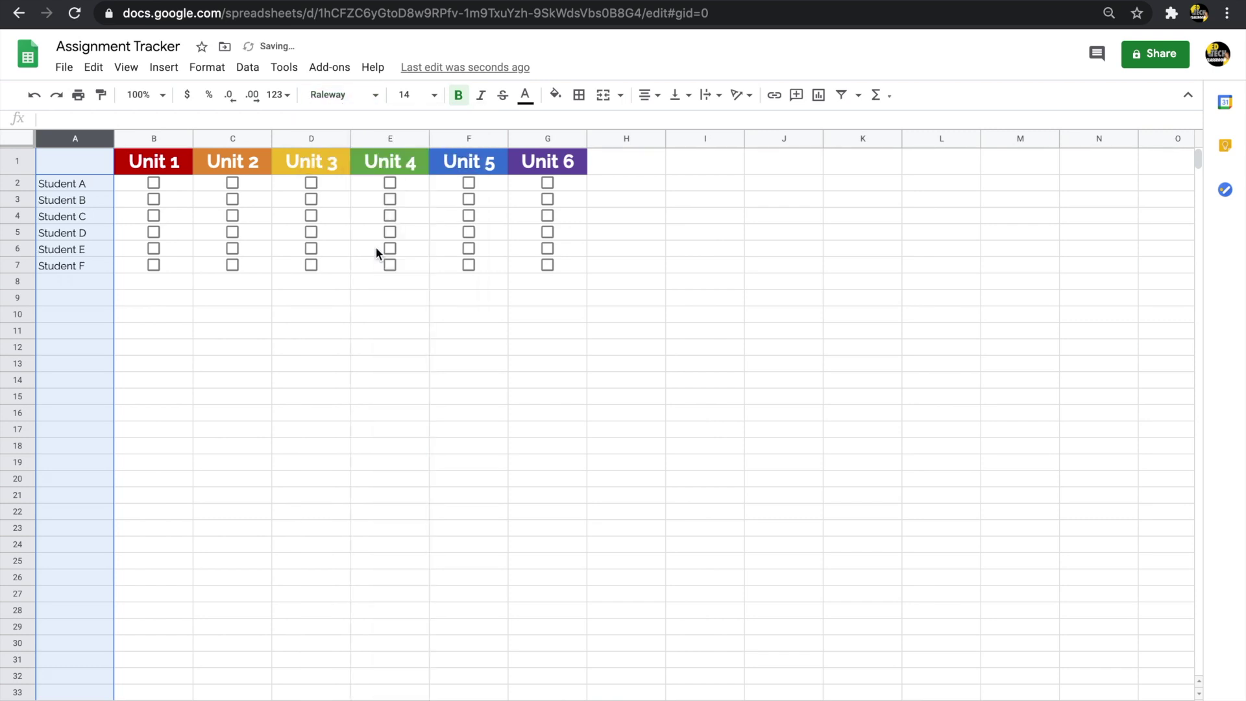
{"action": "left_click", "coordinate": [415, 95]}
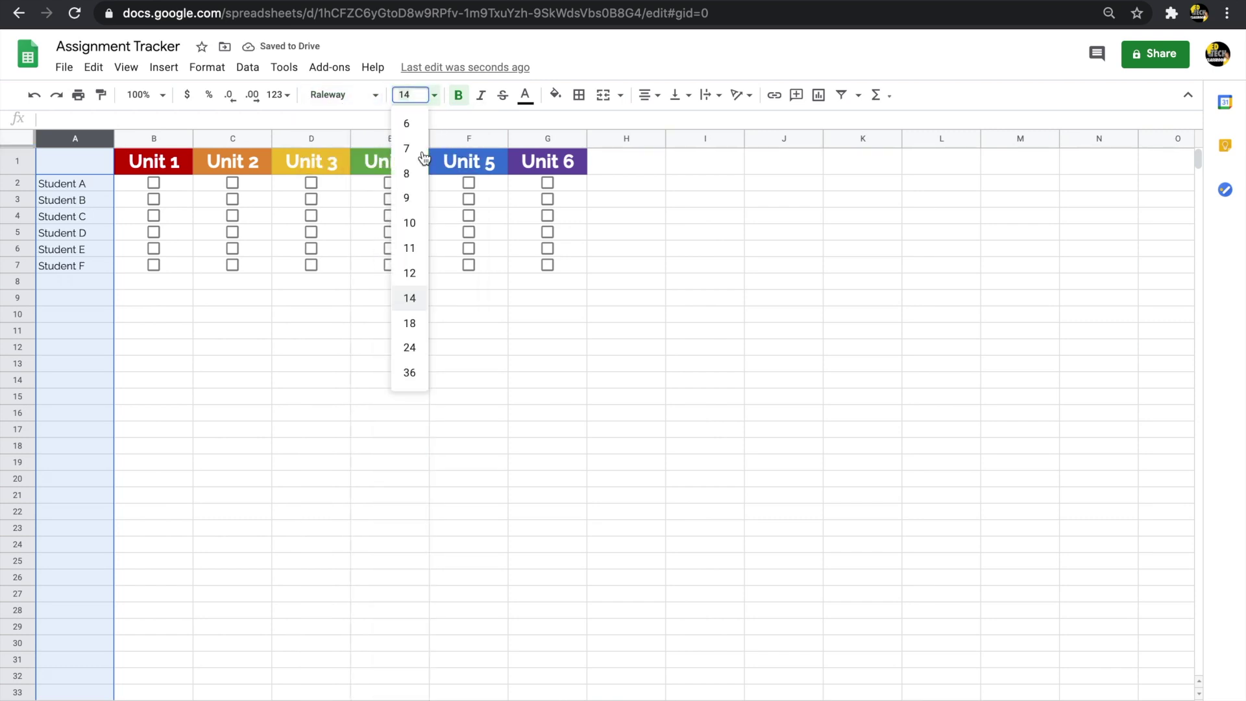
{"action": "left_click", "coordinate": [416, 323]}
{"action": "left_click", "coordinate": [401, 99]}
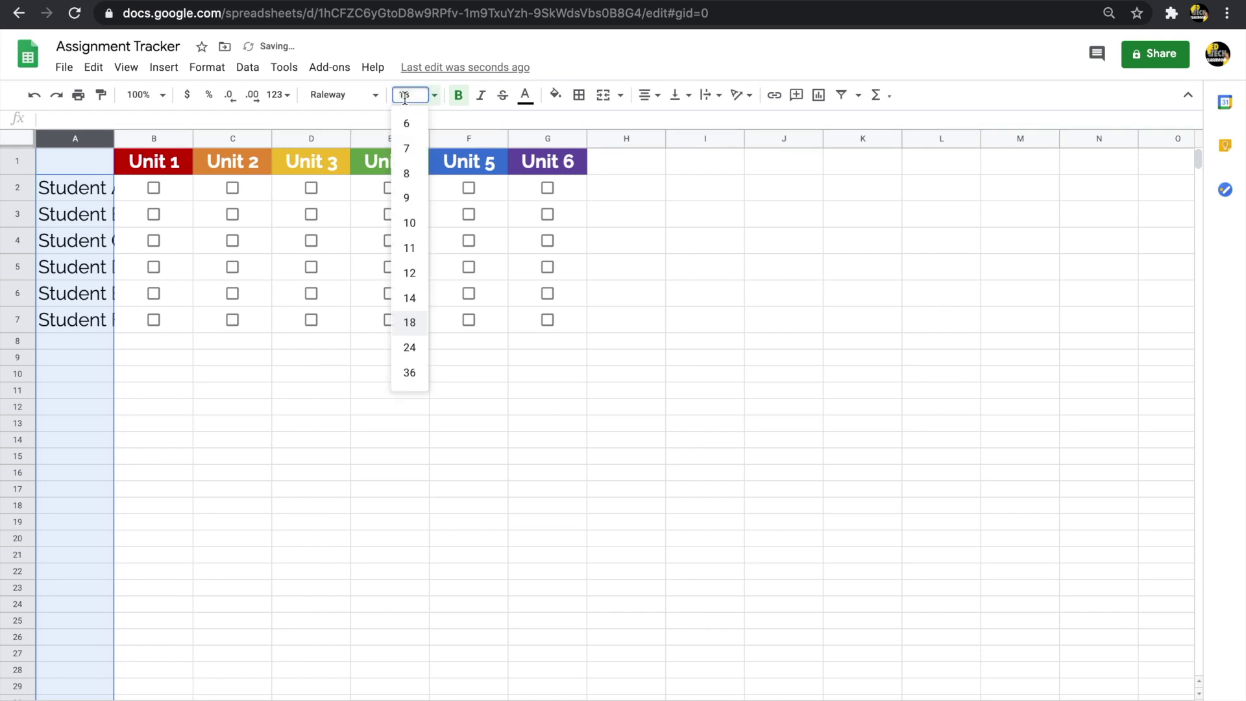
{"action": "left_click", "coordinate": [415, 297]}
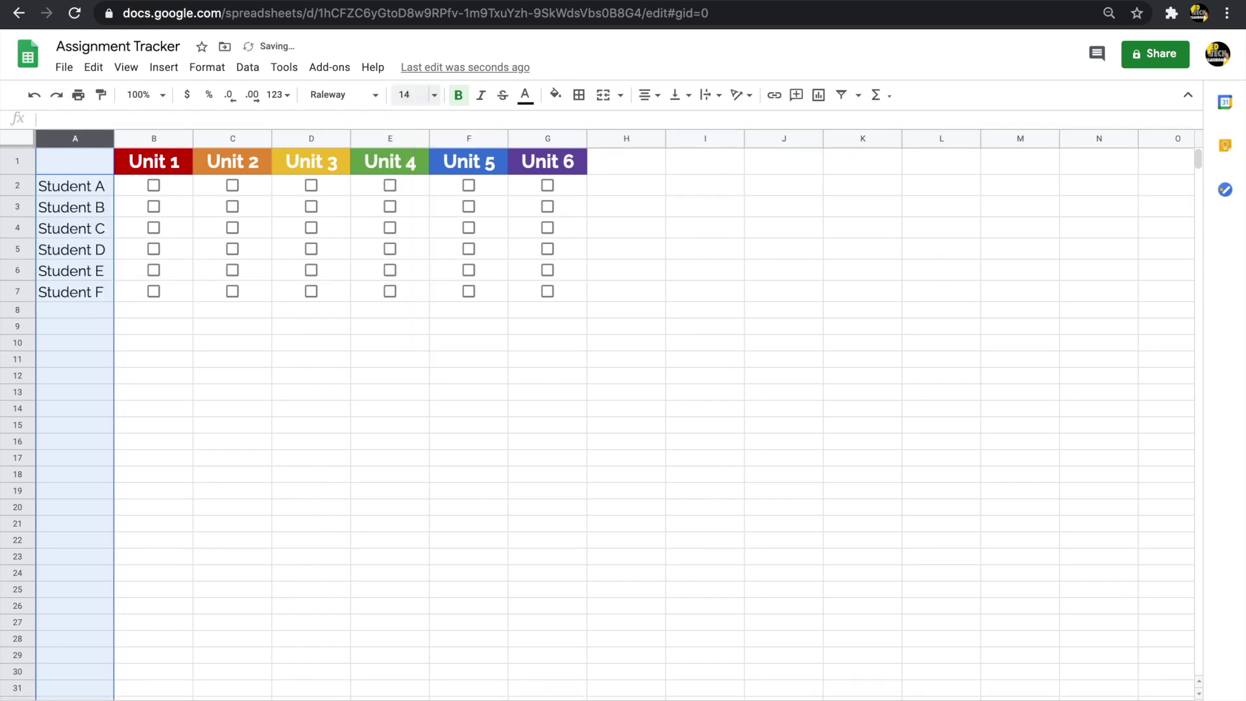
{"action": "left_click", "coordinate": [458, 96]}
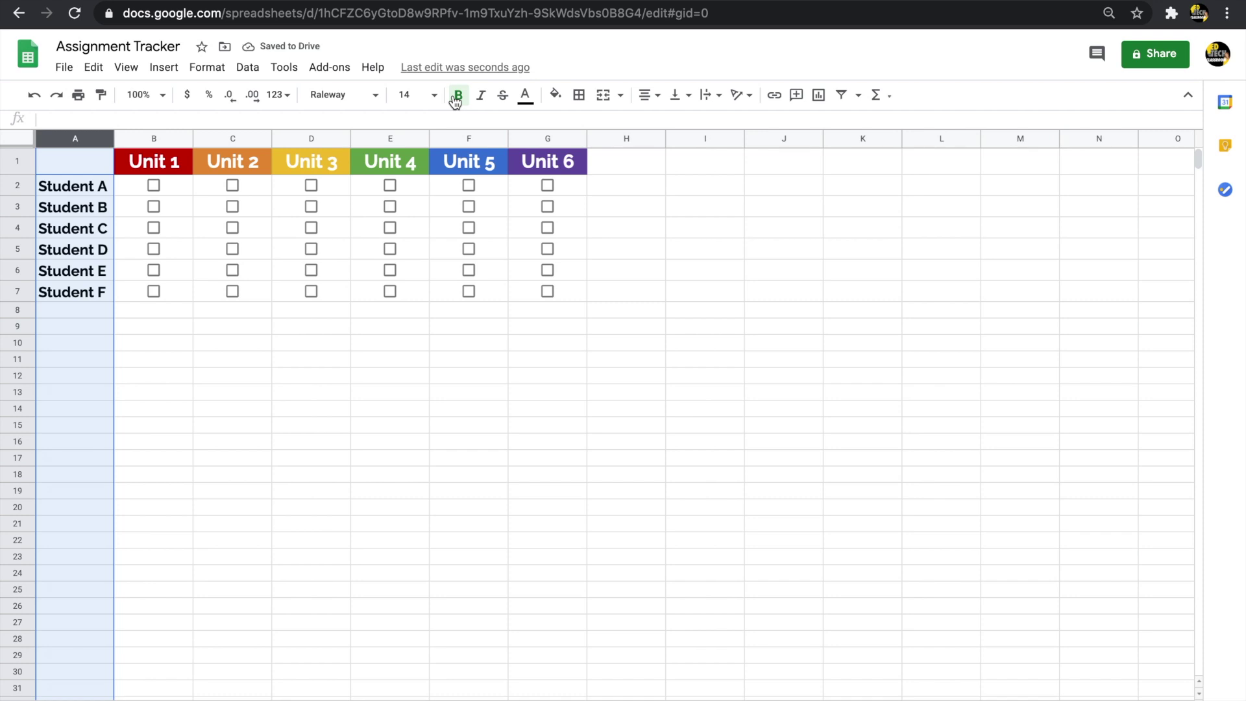
{"action": "left_click", "coordinate": [226, 326]}
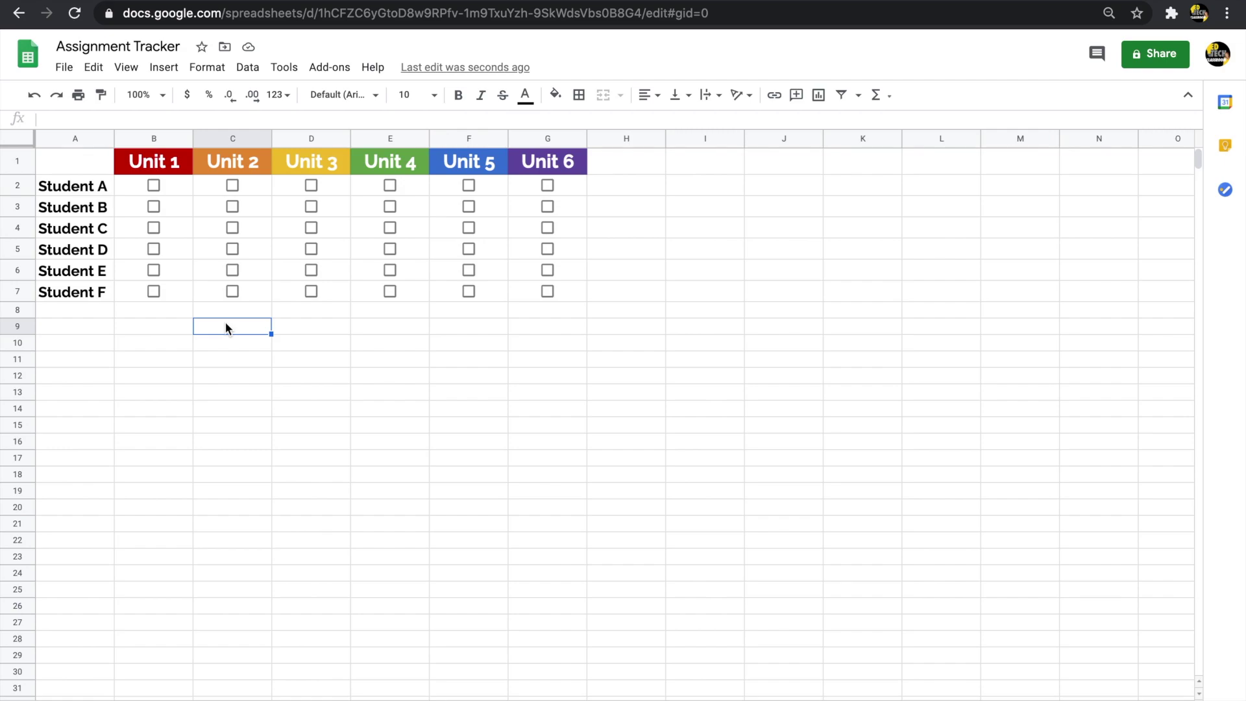
Colour the Unit 1 checkboxes for Student A to Student F dark red 1 using the text colour
{"action": "left_click", "coordinate": [186, 186]}
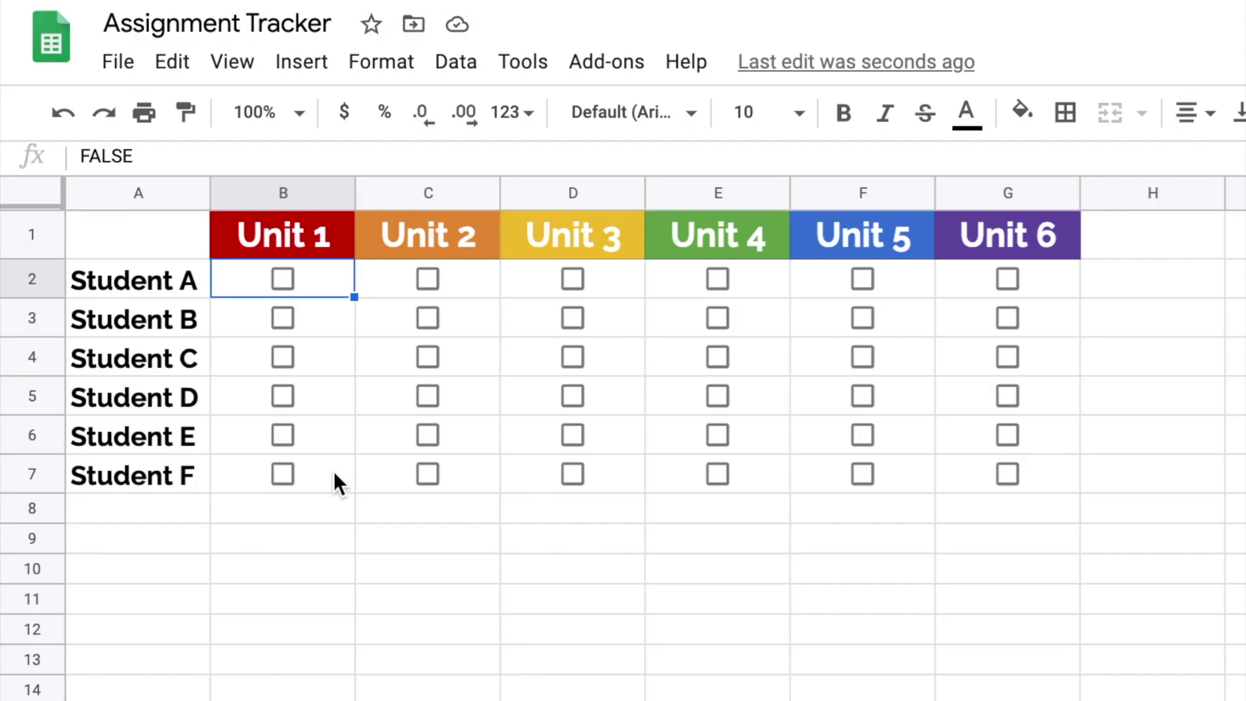
{"action": "left_click", "coordinate": [333, 472], "text": "shift"}
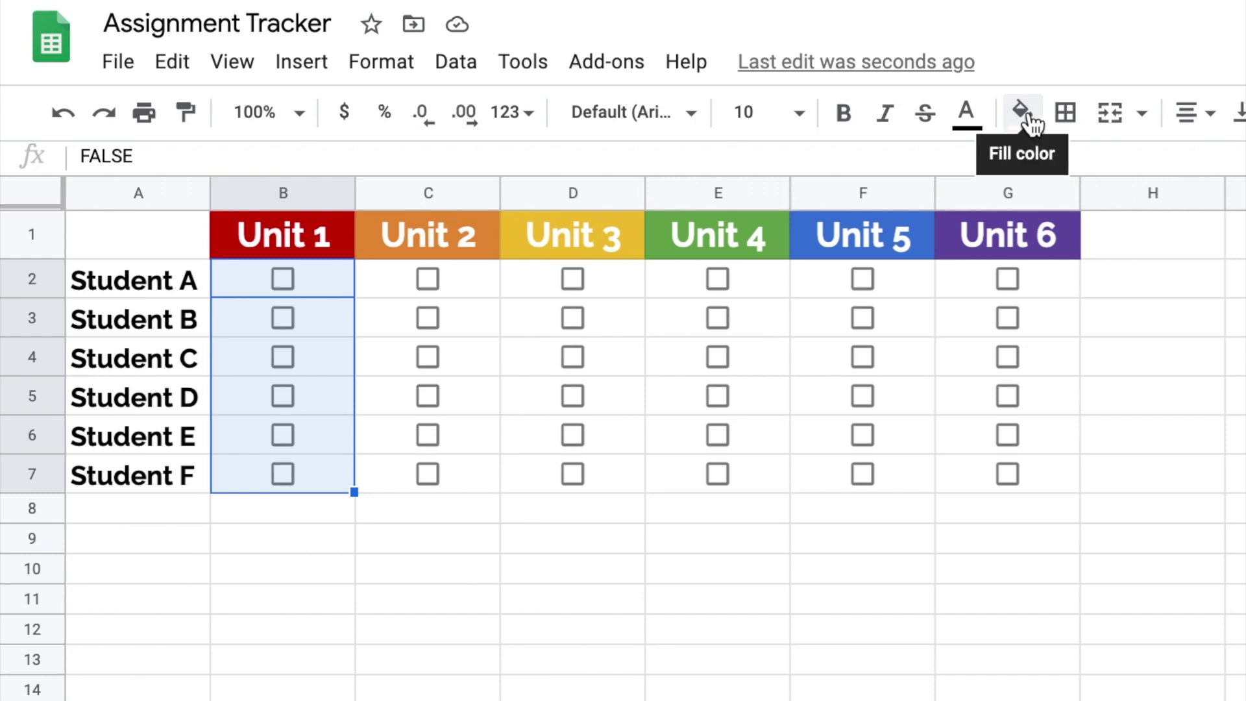
{"action": "left_click", "coordinate": [967, 125]}
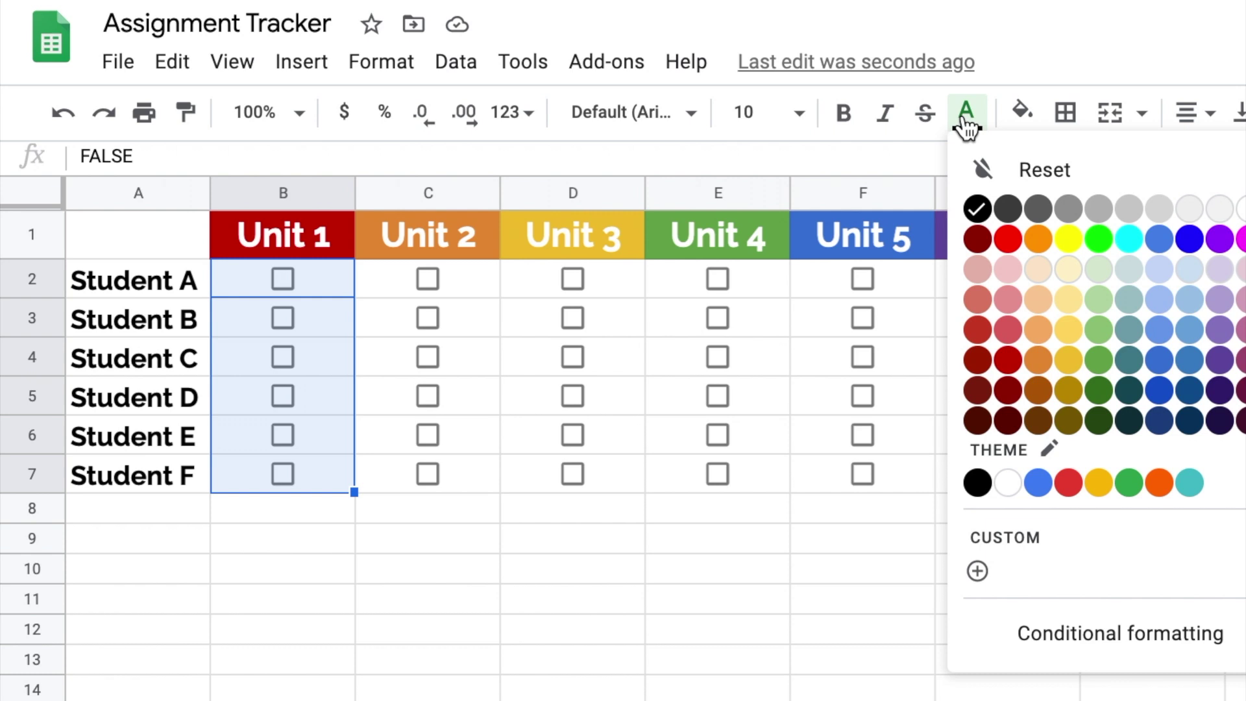
{"action": "left_click", "coordinate": [1008, 359]}
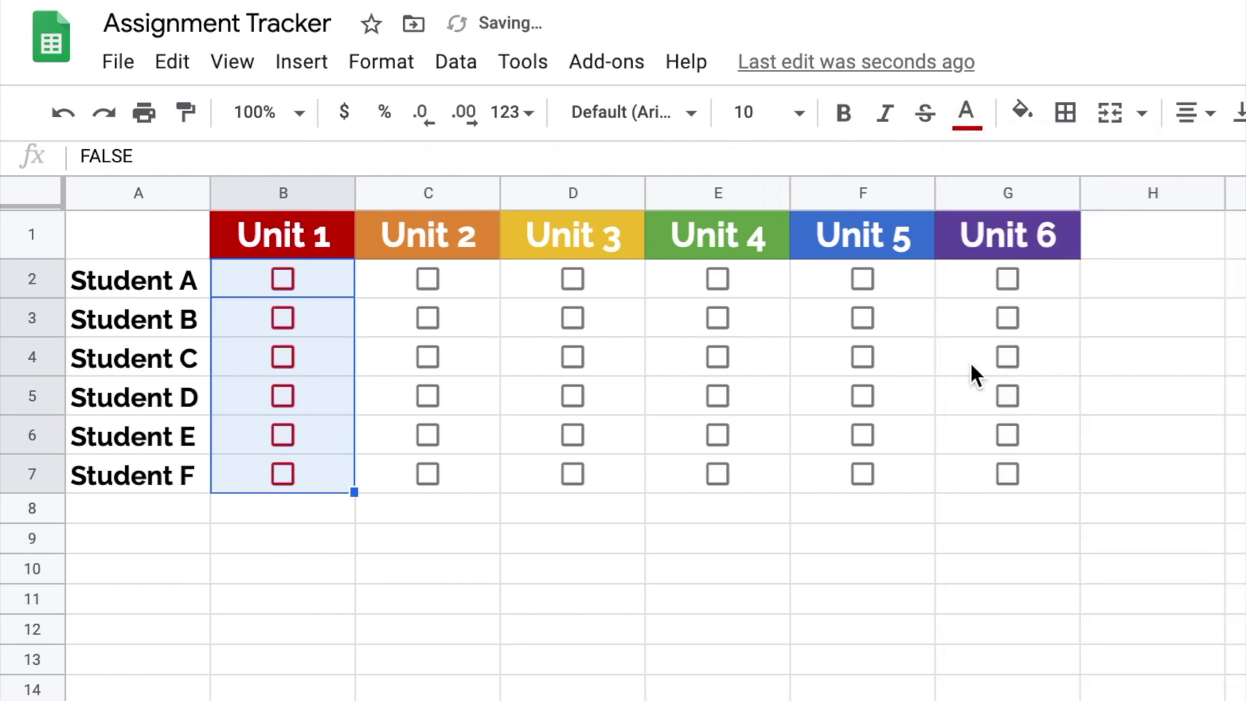
{"action": "left_click", "coordinate": [478, 287]}
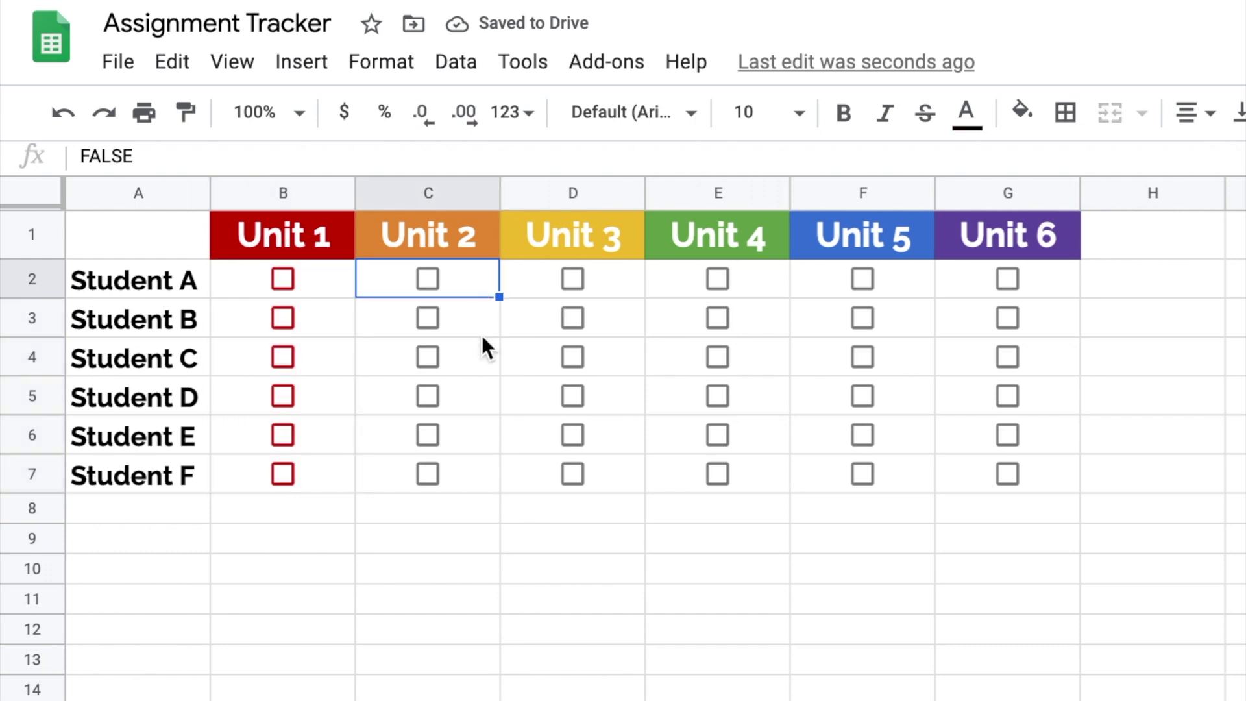
{"action": "left_click", "coordinate": [484, 473], "text": "shift"}
{"action": "left_click", "coordinate": [1024, 111]}
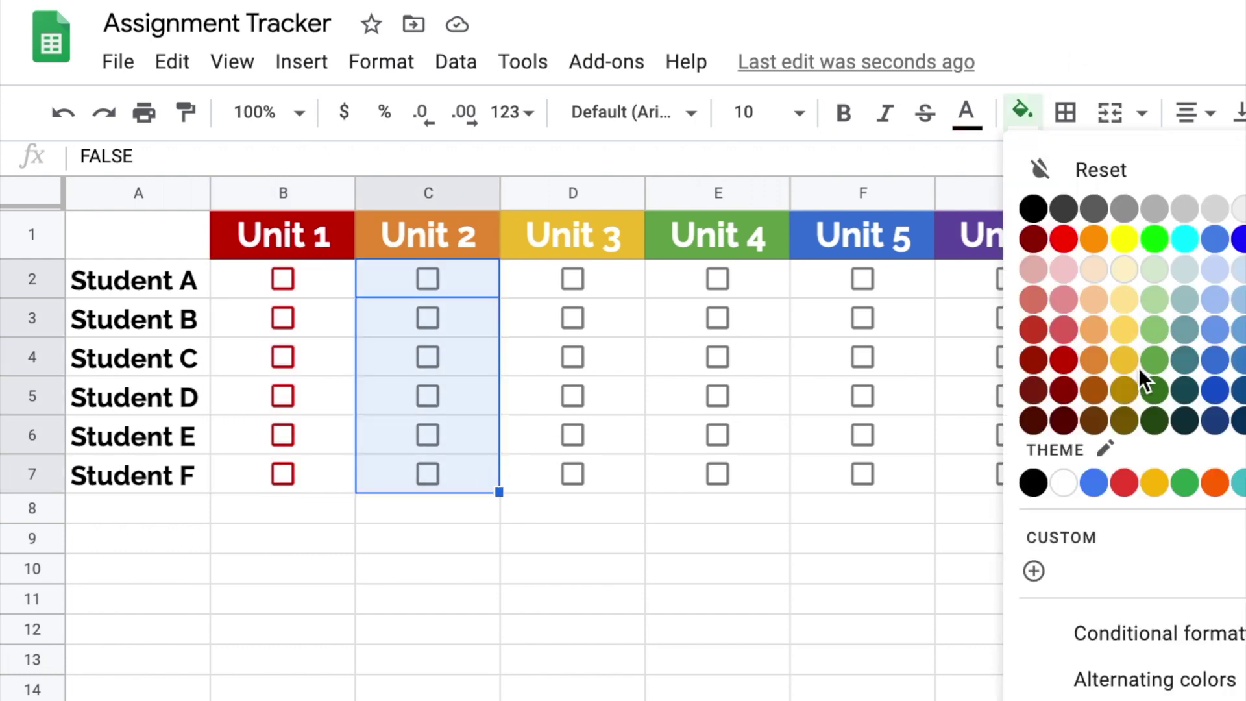
{"action": "left_click", "coordinate": [1098, 367]}
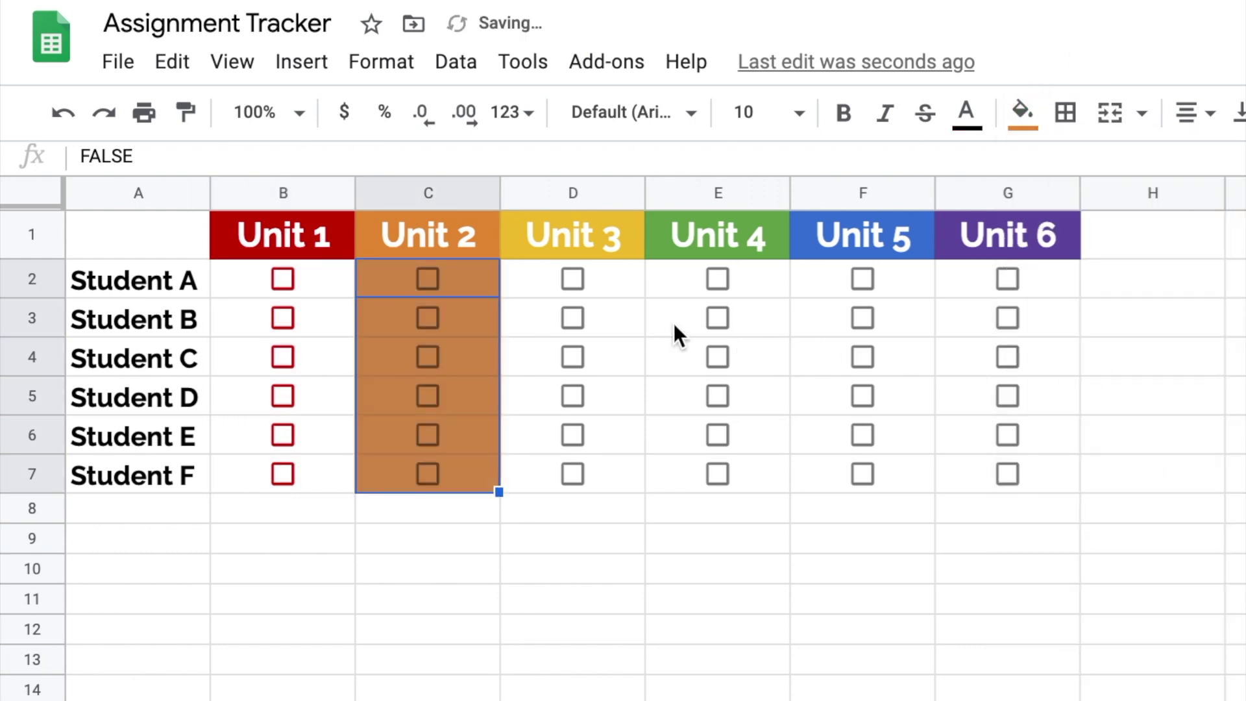
{"action": "left_click", "coordinate": [598, 579]}
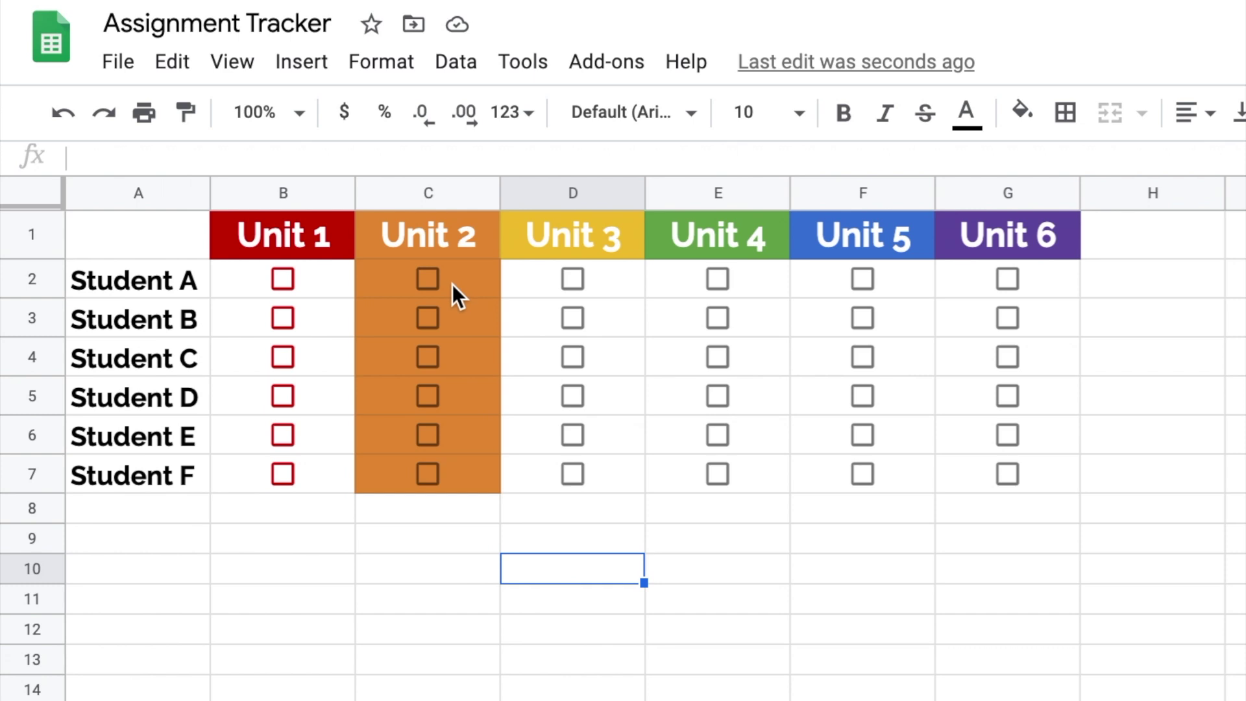
{"action": "key", "text": "ctrl+z"}
Set the text colour of the Unit 2 checkboxes to dark orange 1 and of the Unit 3 checkboxes to dark yellow 1
{"action": "left_click", "coordinate": [966, 120]}
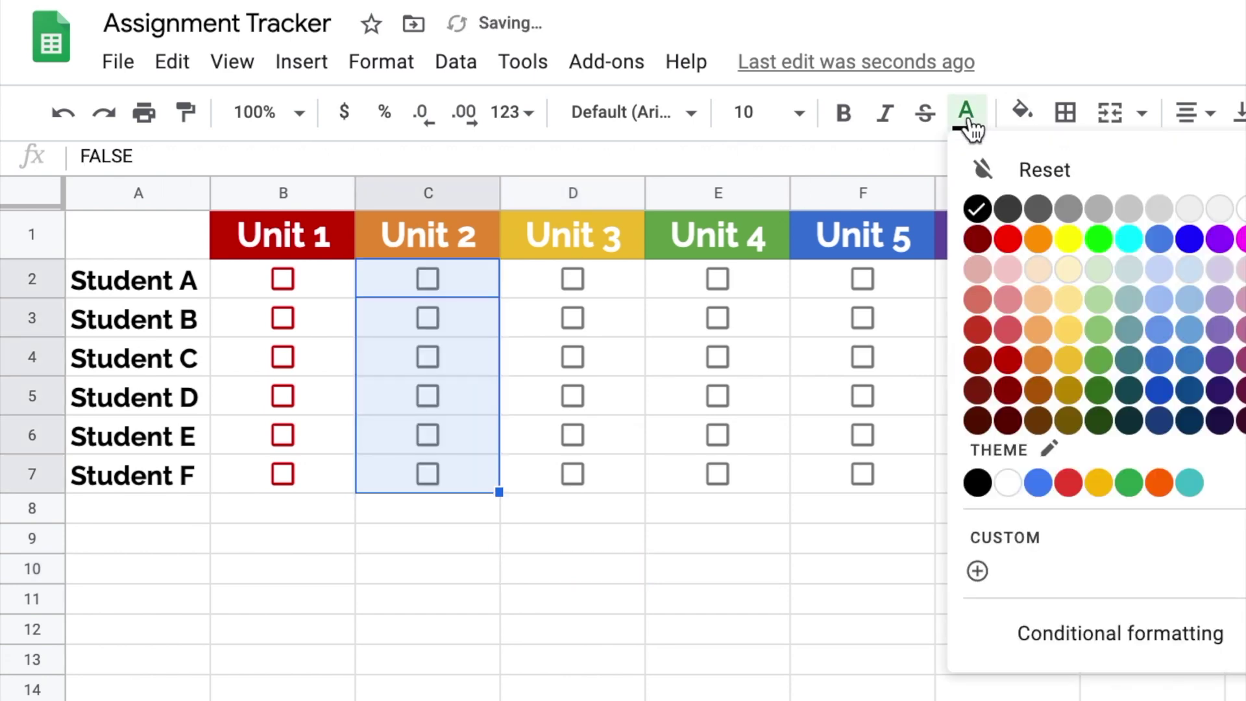
{"action": "left_click", "coordinate": [1038, 358]}
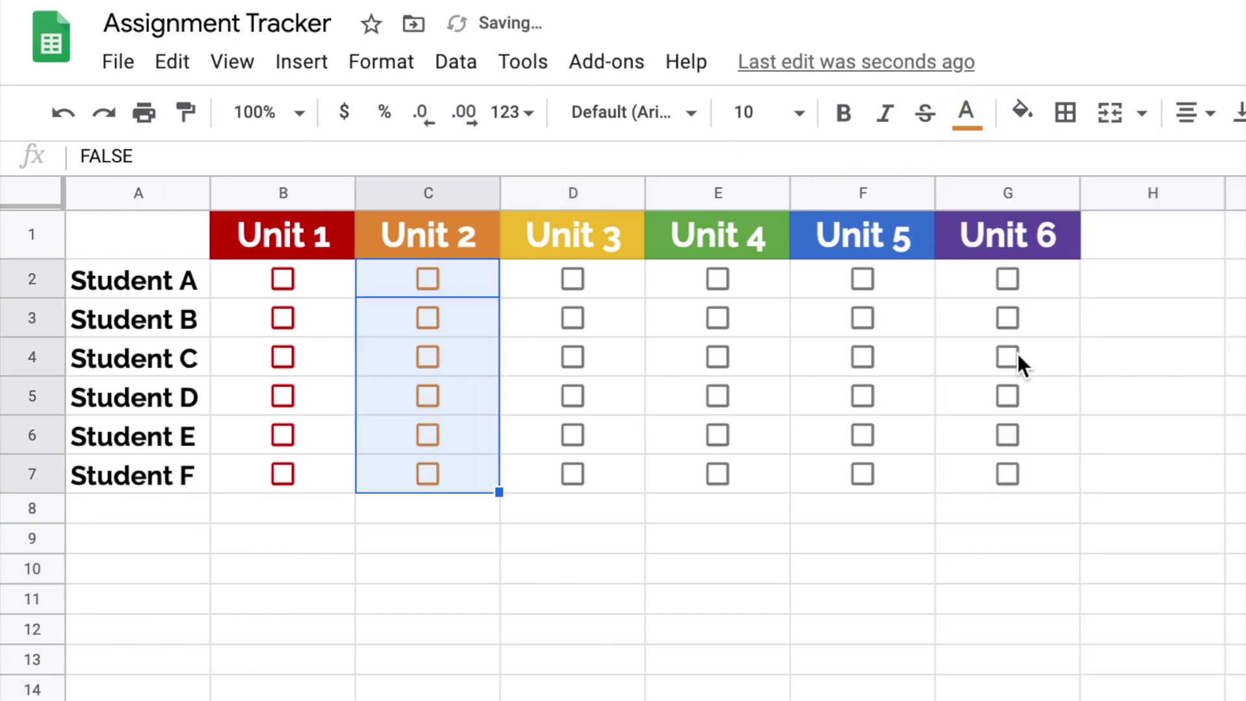
{"action": "left_click", "coordinate": [611, 290]}
{"action": "left_click", "coordinate": [613, 468], "text": "shift"}
{"action": "left_click", "coordinate": [966, 120]}
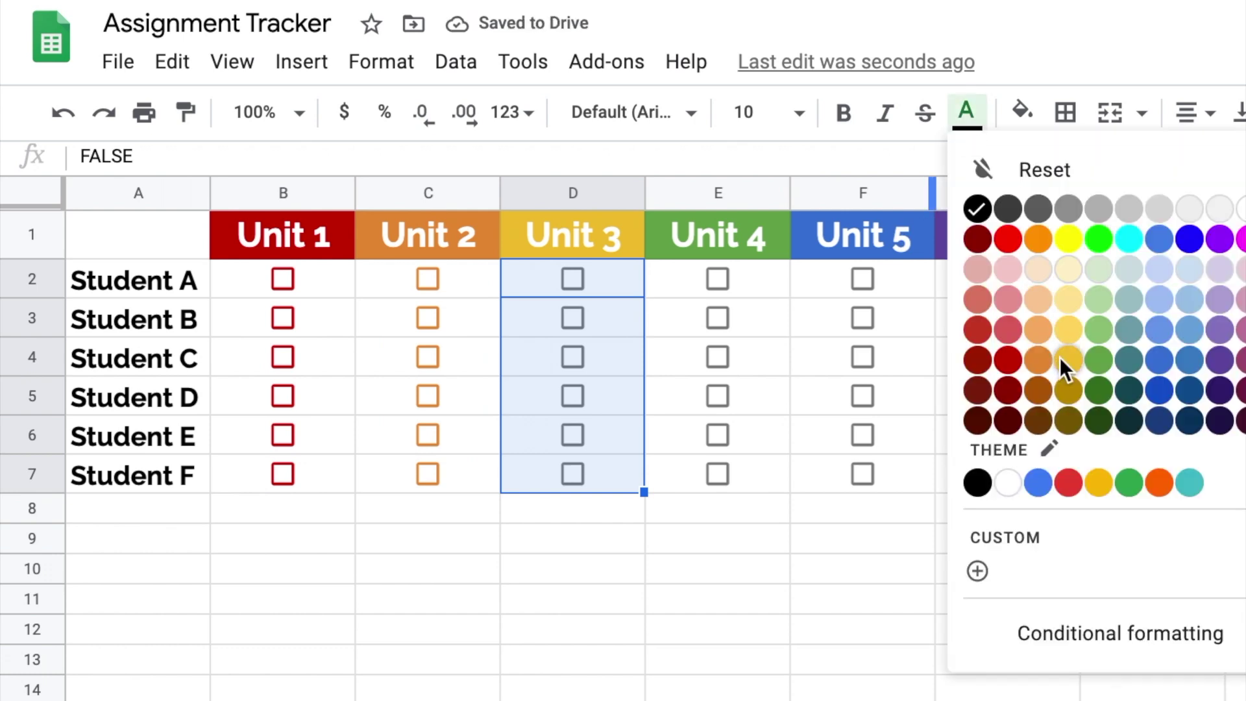
{"action": "left_click", "coordinate": [1065, 360]}
Set the text colour of the Unit 4 checkboxes to dark green 1 and of the Unit 5 checkboxes to their heading's dark blue
{"action": "left_click", "coordinate": [755, 285]}
{"action": "left_click", "coordinate": [758, 468], "text": "shift"}
{"action": "left_click", "coordinate": [966, 120]}
{"action": "left_click", "coordinate": [1100, 360]}
{"action": "left_click", "coordinate": [902, 286]}
{"action": "left_click", "coordinate": [903, 468], "text": "shift"}
{"action": "left_click", "coordinate": [966, 120]}
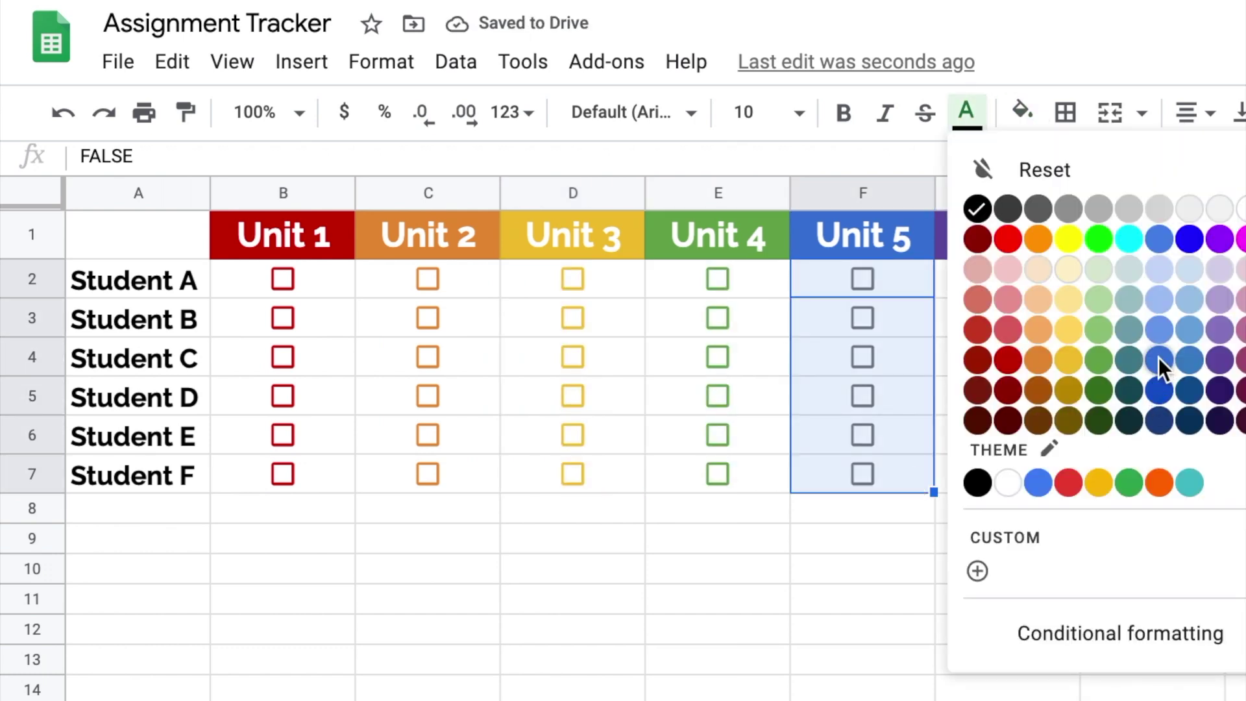
{"action": "left_click", "coordinate": [1158, 362]}
Set the text colour of the Unit 6 checkboxes in G2:G7 to the same dark purple as their heading
{"action": "left_click", "coordinate": [1045, 286]}
{"action": "left_click", "coordinate": [1046, 469], "text": "shift"}
{"action": "left_click", "coordinate": [967, 120]}
{"action": "left_click", "coordinate": [1187, 360]}
{"action": "double_click", "coordinate": [1215, 353]}
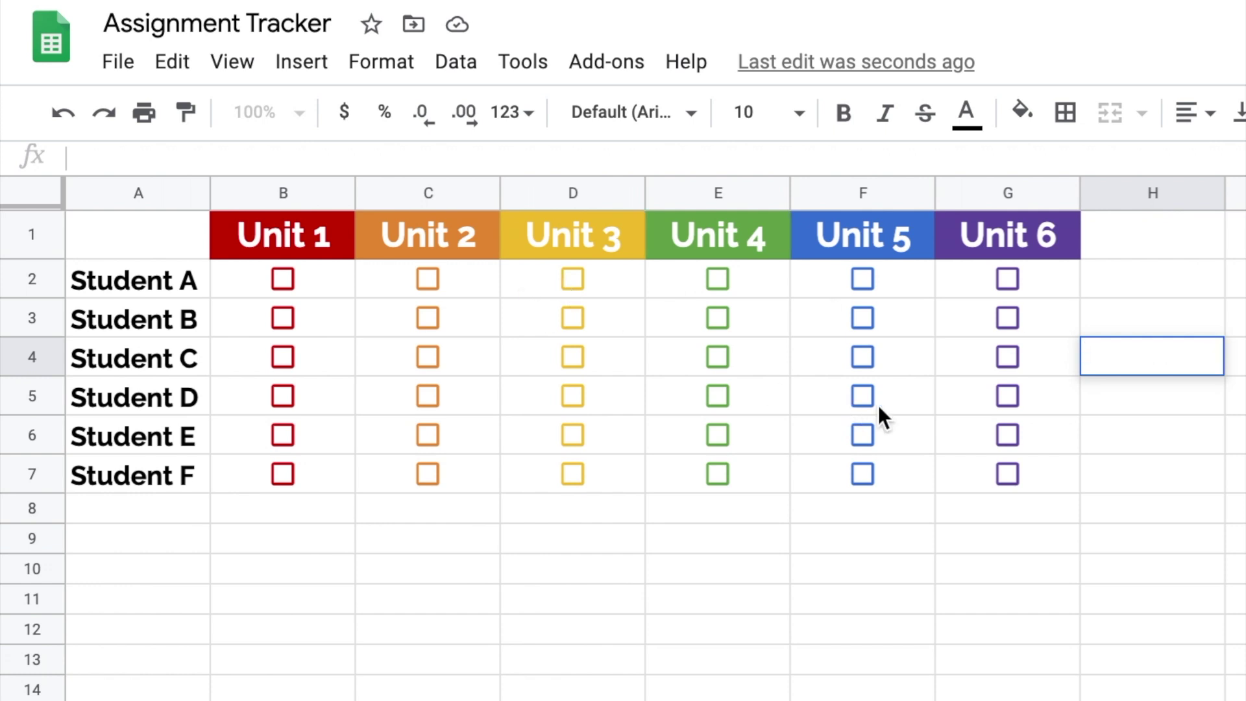
{"action": "scroll", "coordinate": [878, 405], "scroll_direction": "right", "scroll_amount": 1}
{"action": "scroll", "coordinate": [878, 404], "scroll_direction": "left", "scroll_amount": 1}
{"action": "left_click", "coordinate": [827, 580]}
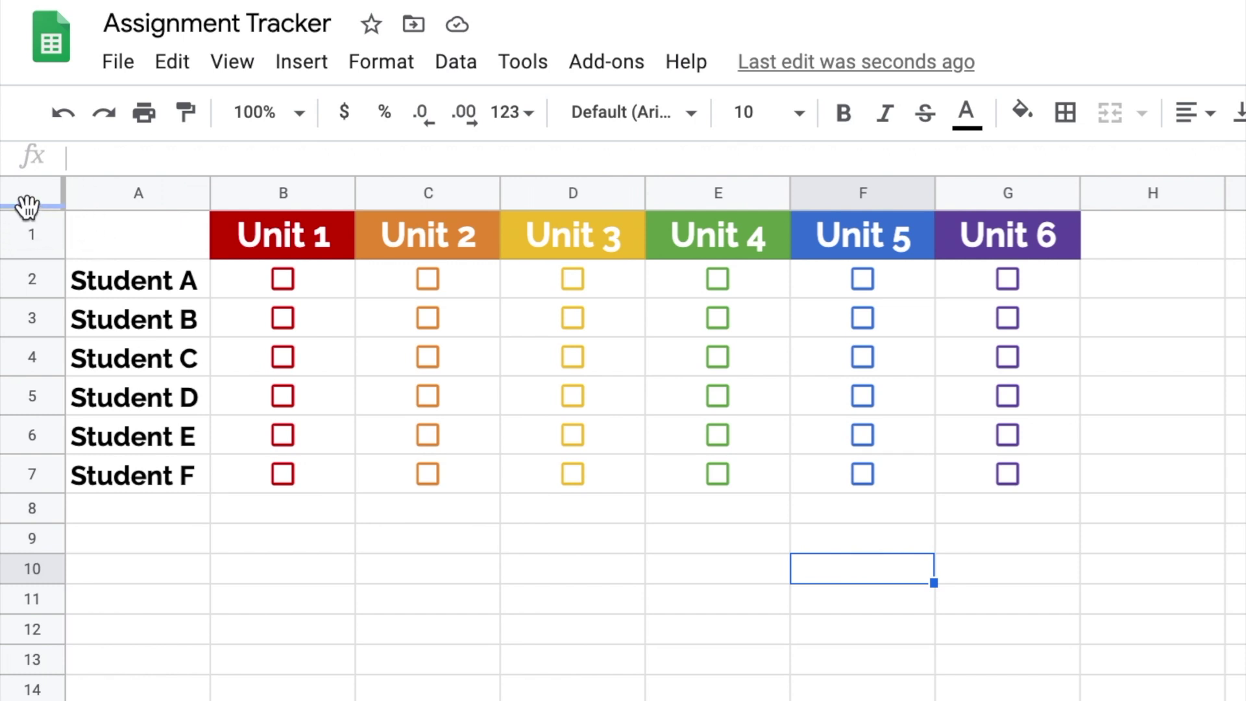
Freeze row 1 so the unit headings stay in view, and check it by scrolling down the sheet
{"action": "left_click_drag", "start_coordinate": [27, 207], "coordinate": [26, 259]}
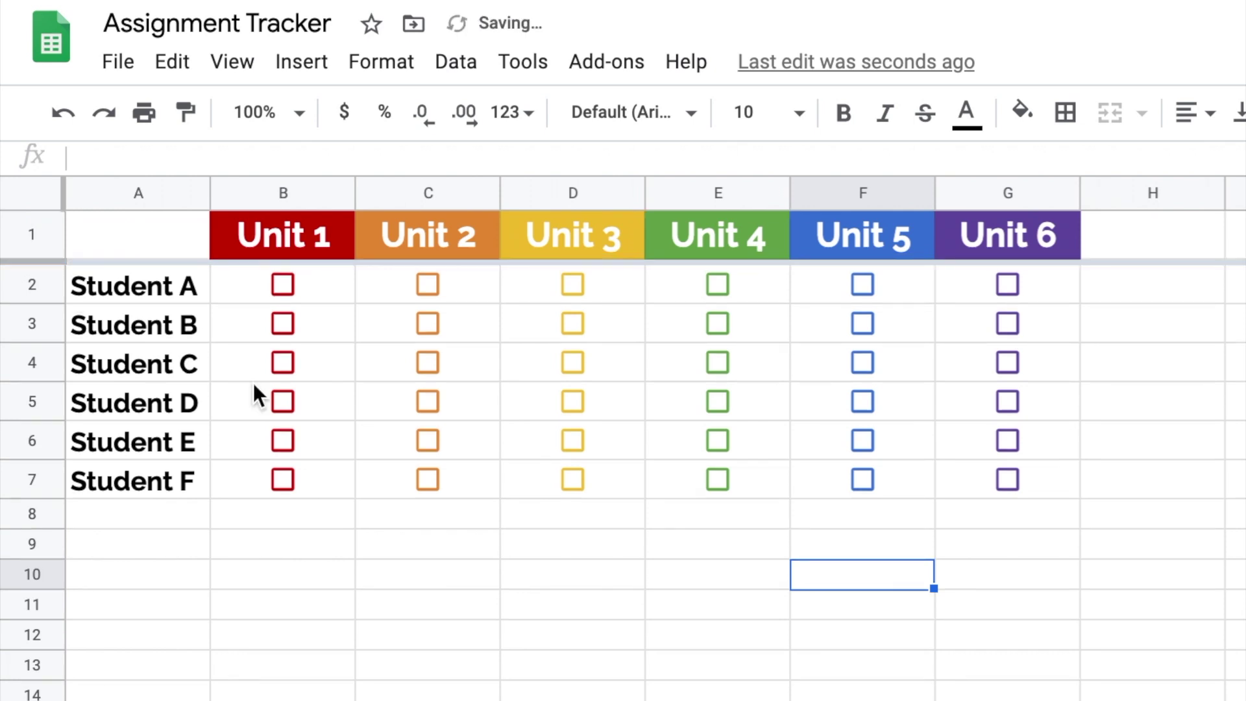
{"action": "scroll", "coordinate": [363, 438], "scroll_direction": "down", "scroll_amount": 2}
{"action": "scroll", "coordinate": [363, 438], "scroll_direction": "down", "scroll_amount": 5}
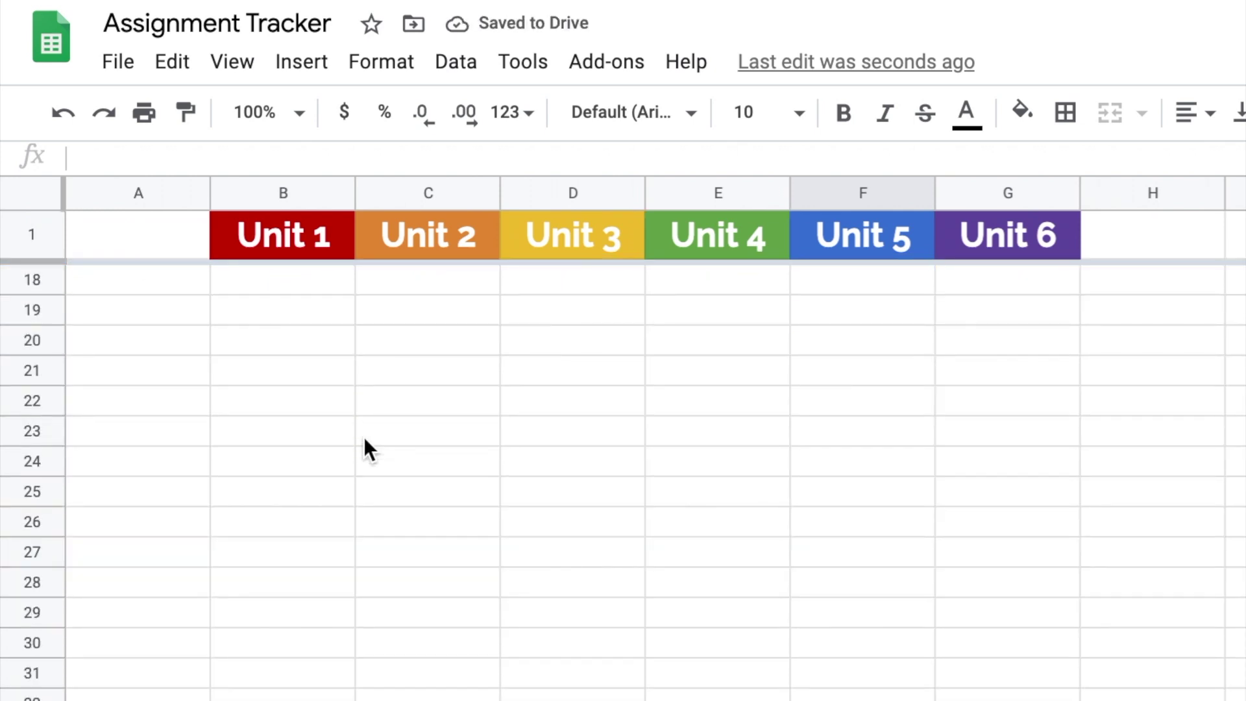
{"action": "scroll", "coordinate": [364, 438], "scroll_direction": "up", "scroll_amount": 6}
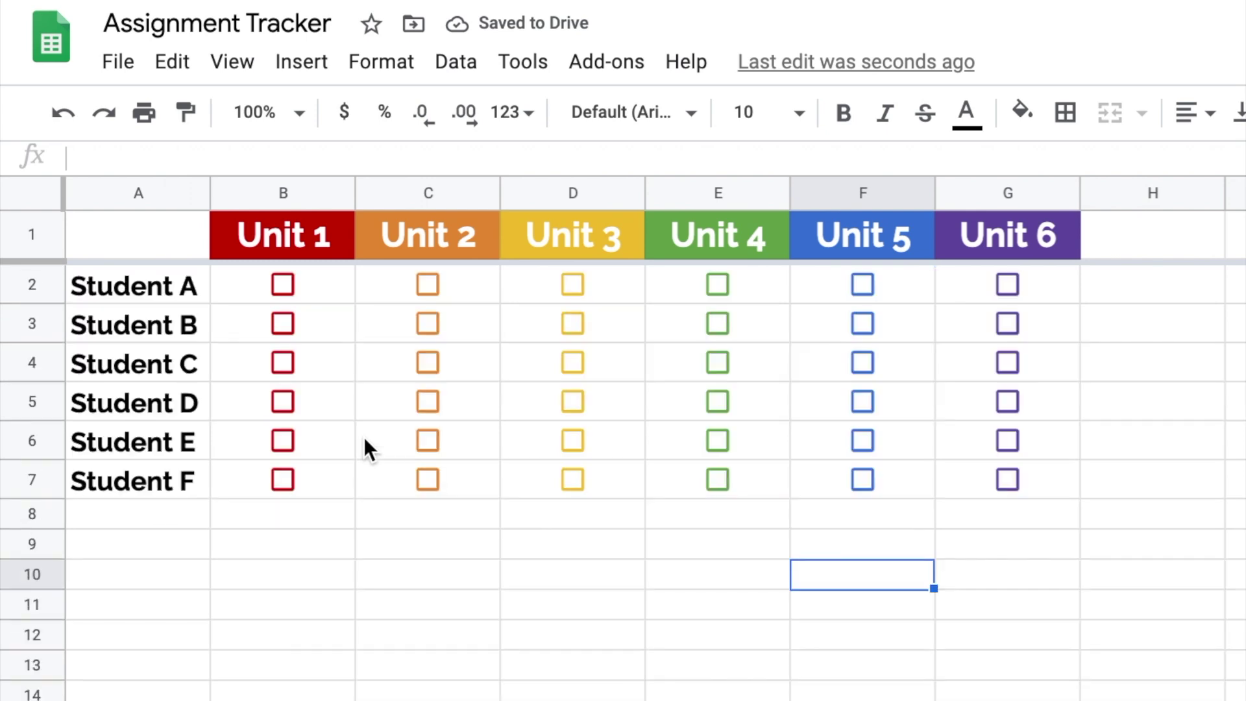
{"action": "scroll", "coordinate": [363, 437], "scroll_direction": "down", "scroll_amount": 2}
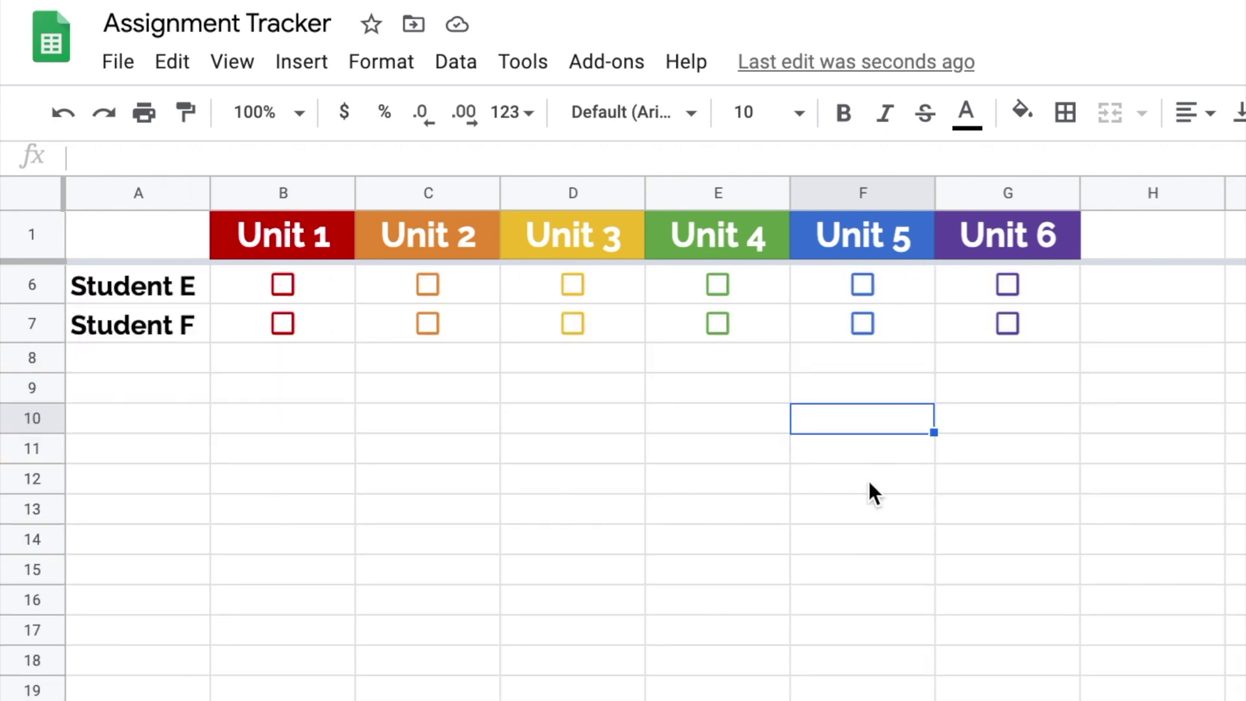
{"action": "scroll", "coordinate": [868, 480], "scroll_direction": "down", "scroll_amount": 1}
{"action": "scroll", "coordinate": [868, 481], "scroll_direction": "down", "scroll_amount": 1}
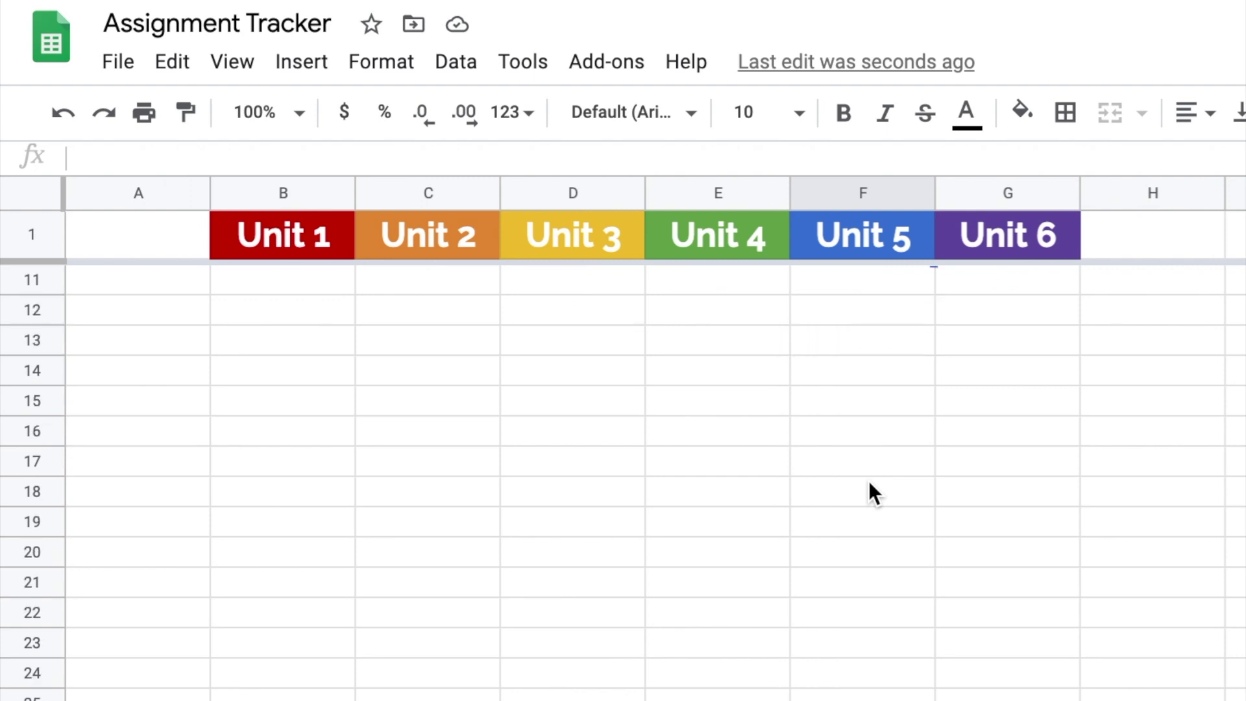
{"action": "scroll", "coordinate": [868, 480], "scroll_direction": "up", "scroll_amount": 3}
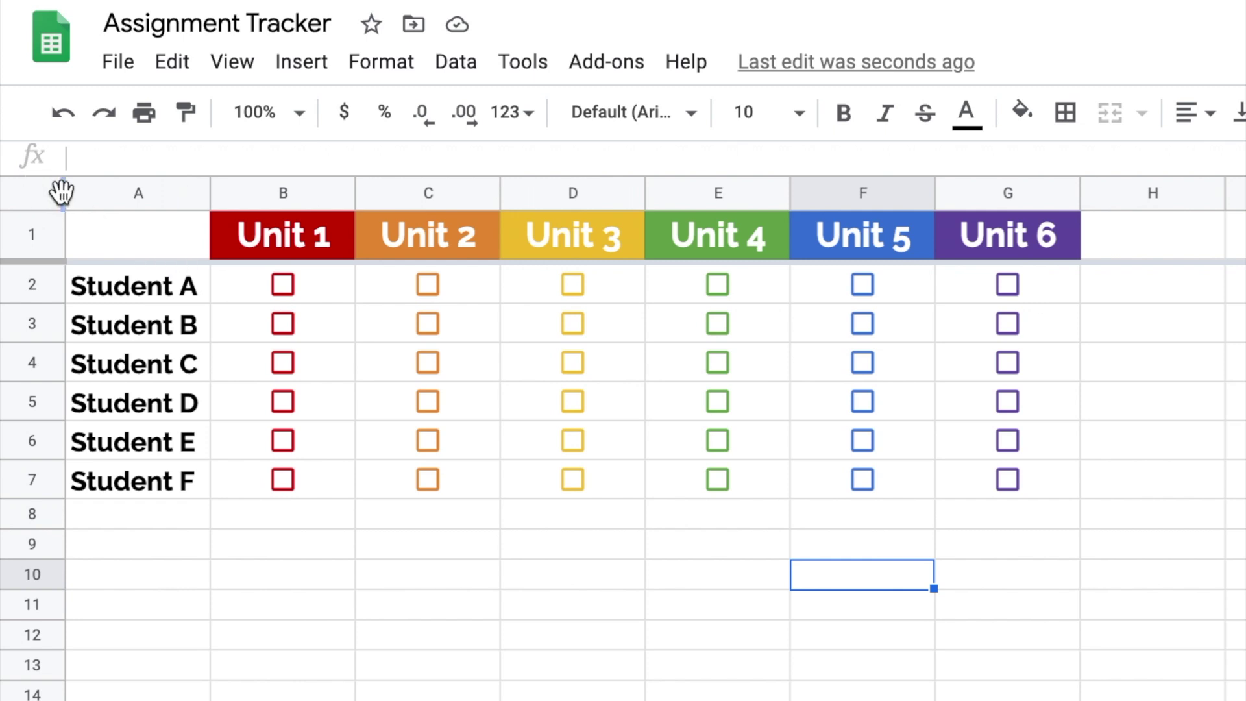
Freeze column A so the student names stay in view when scrolling sideways
{"action": "left_click_drag", "start_coordinate": [63, 192], "coordinate": [200, 194]}
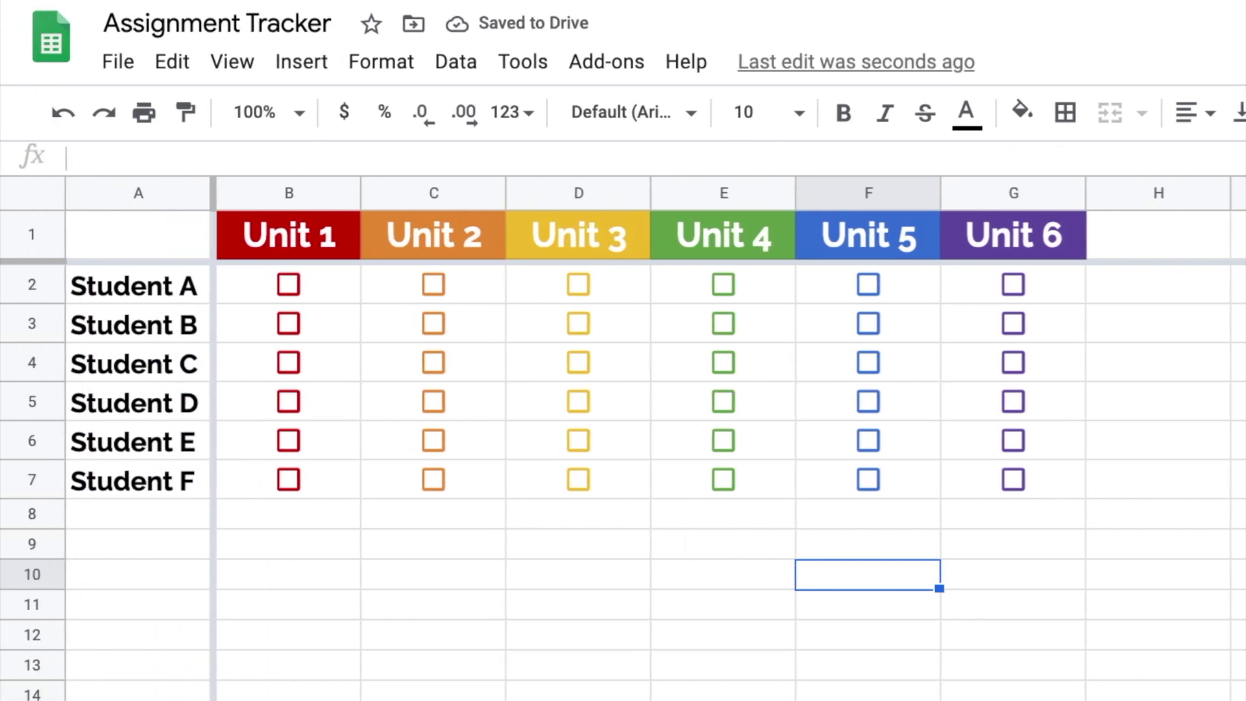
{"action": "scroll", "coordinate": [721, 422], "scroll_direction": "right", "scroll_amount": 10}
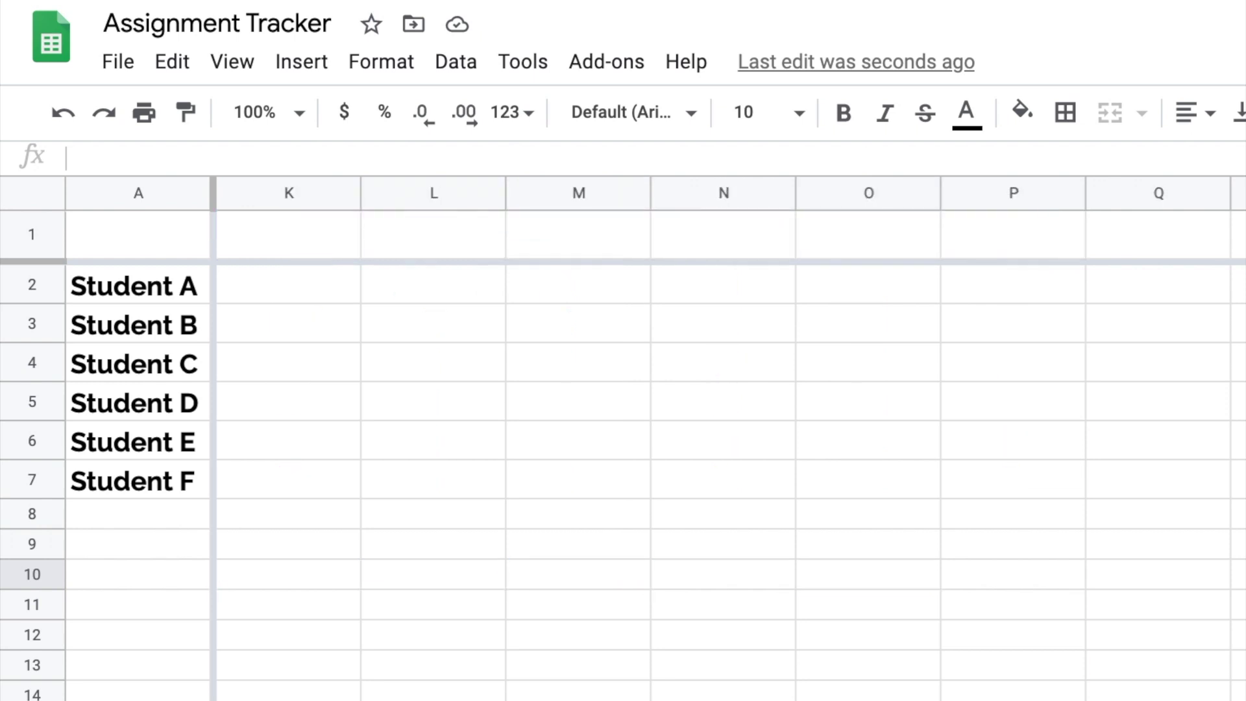
{"action": "scroll", "coordinate": [720, 422], "scroll_direction": "left", "scroll_amount": 10}
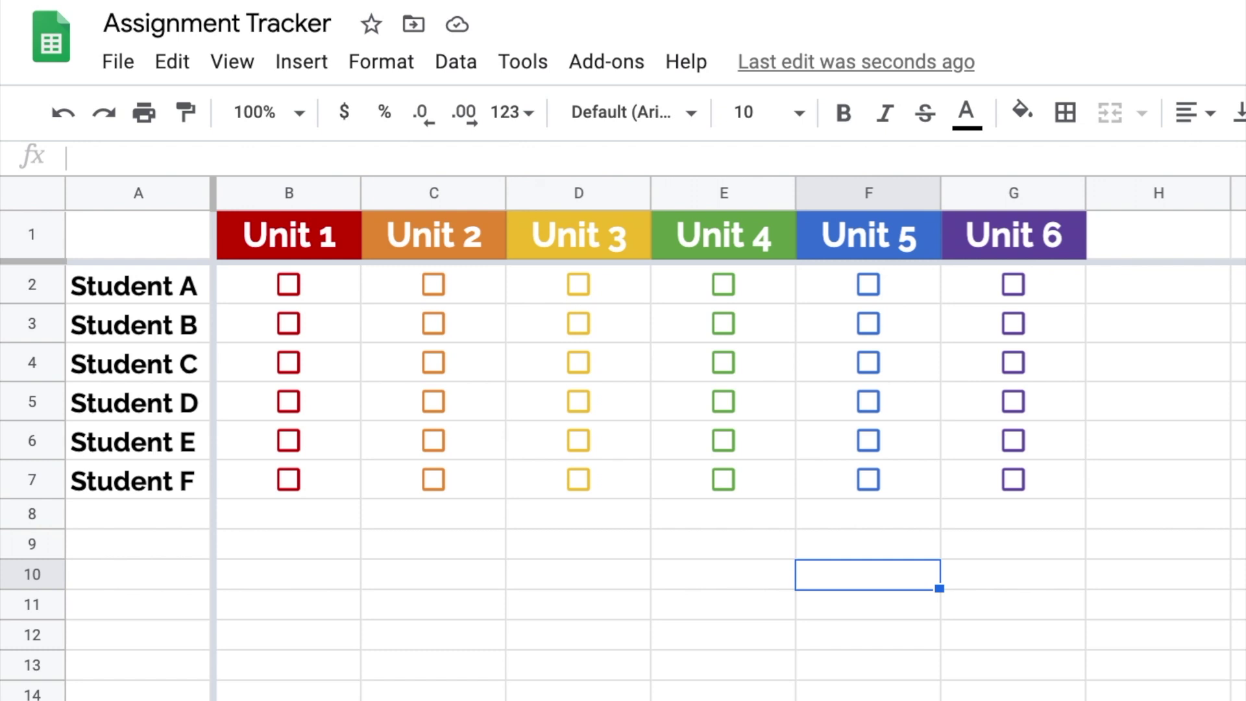
{"action": "left_click", "coordinate": [590, 608]}
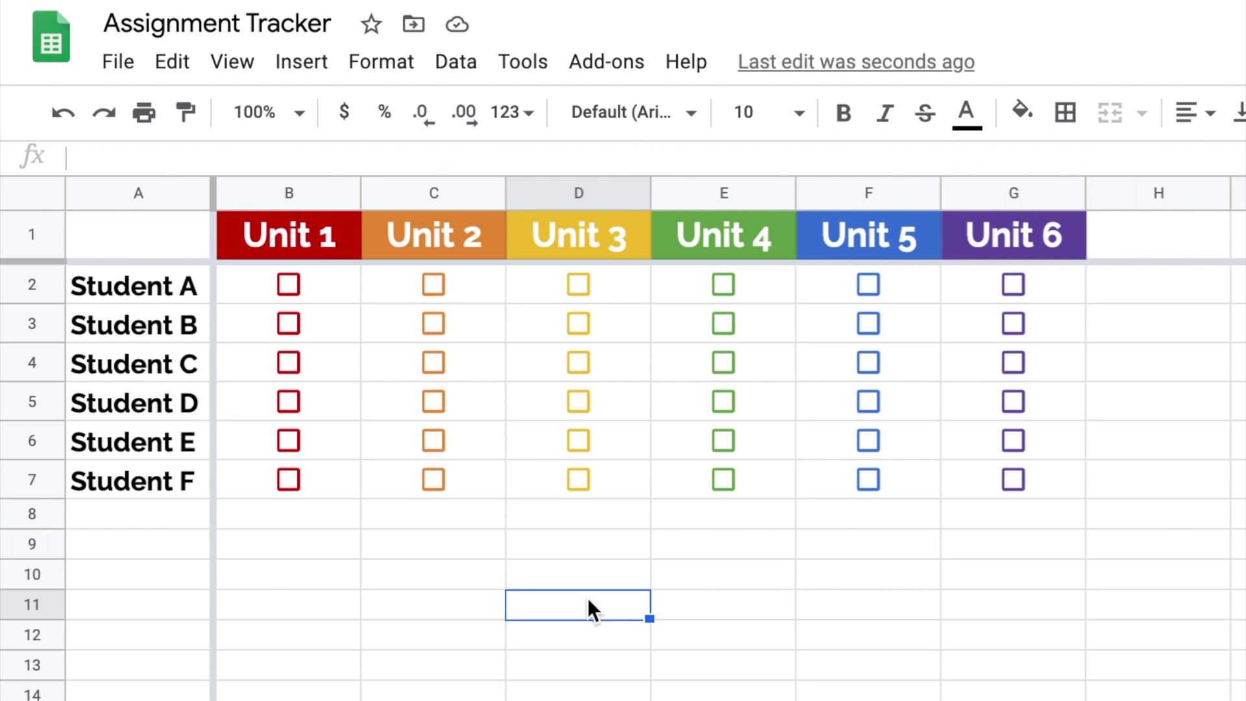
Tick Unit 1 for Students A, C and E, Unit 2 for Students B and C, and Unit 3 for Student C
{"action": "left_click", "coordinate": [289, 284]}
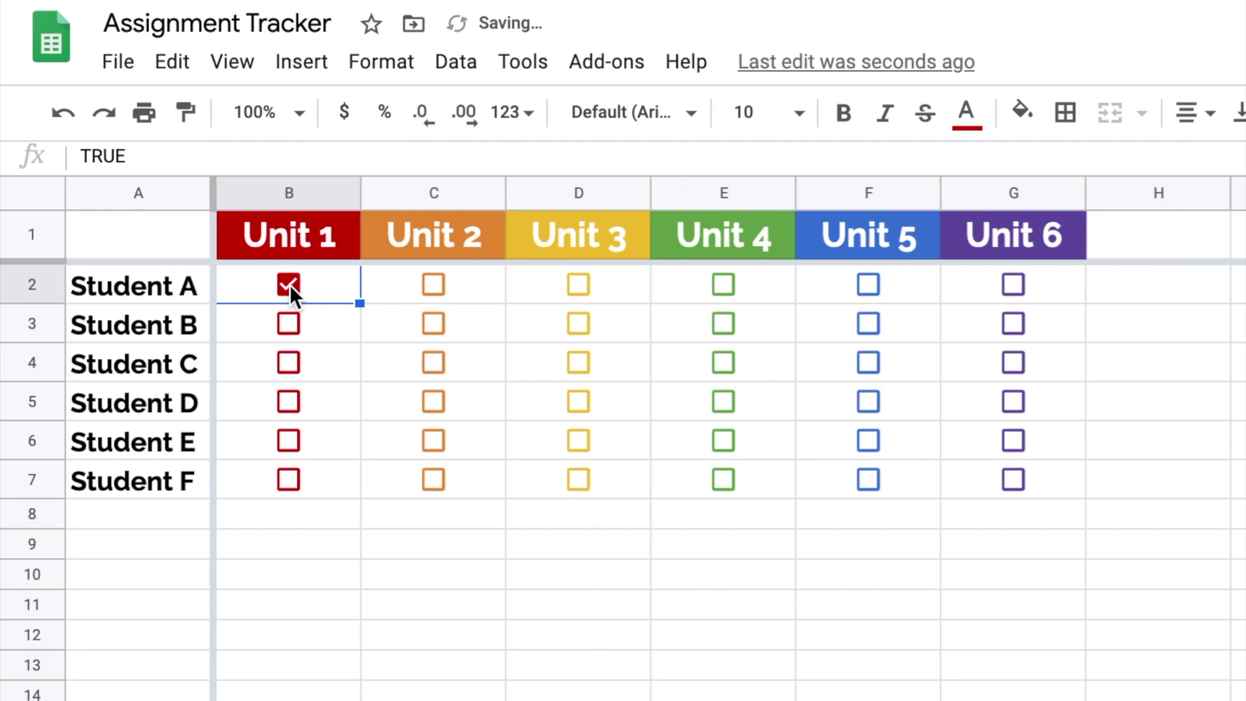
{"action": "left_click", "coordinate": [295, 360]}
{"action": "left_click", "coordinate": [287, 438]}
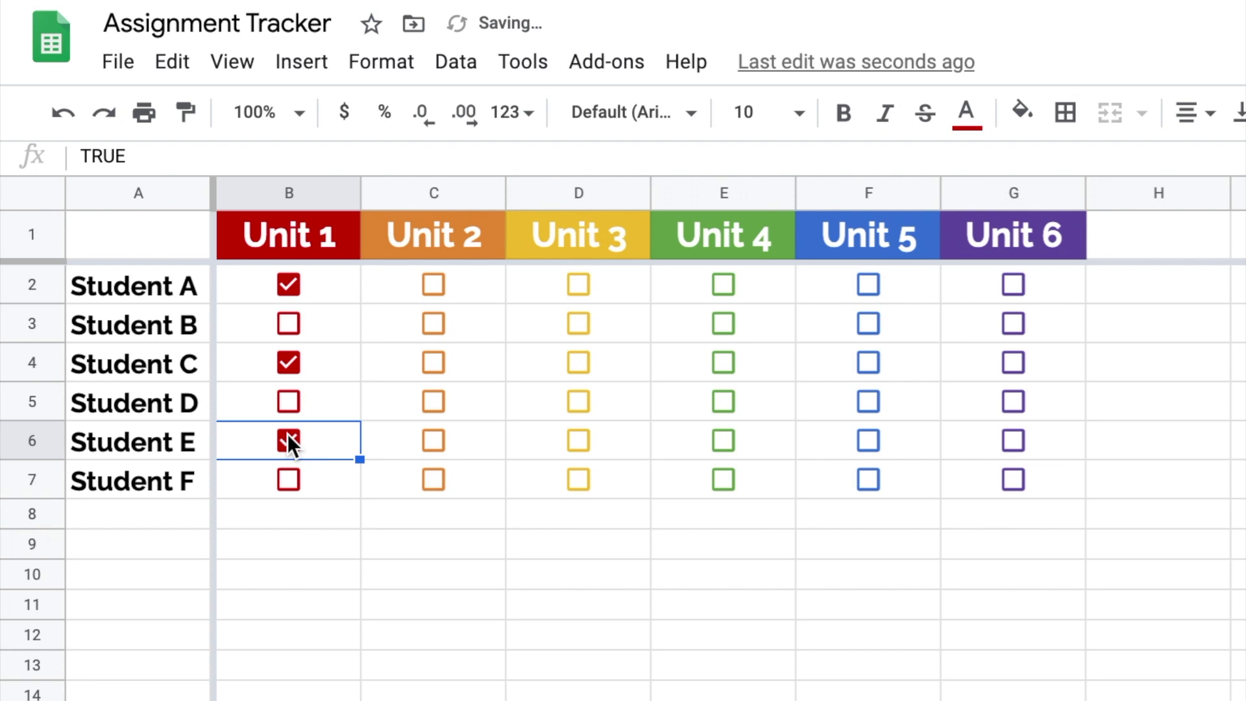
{"action": "left_click", "coordinate": [433, 322]}
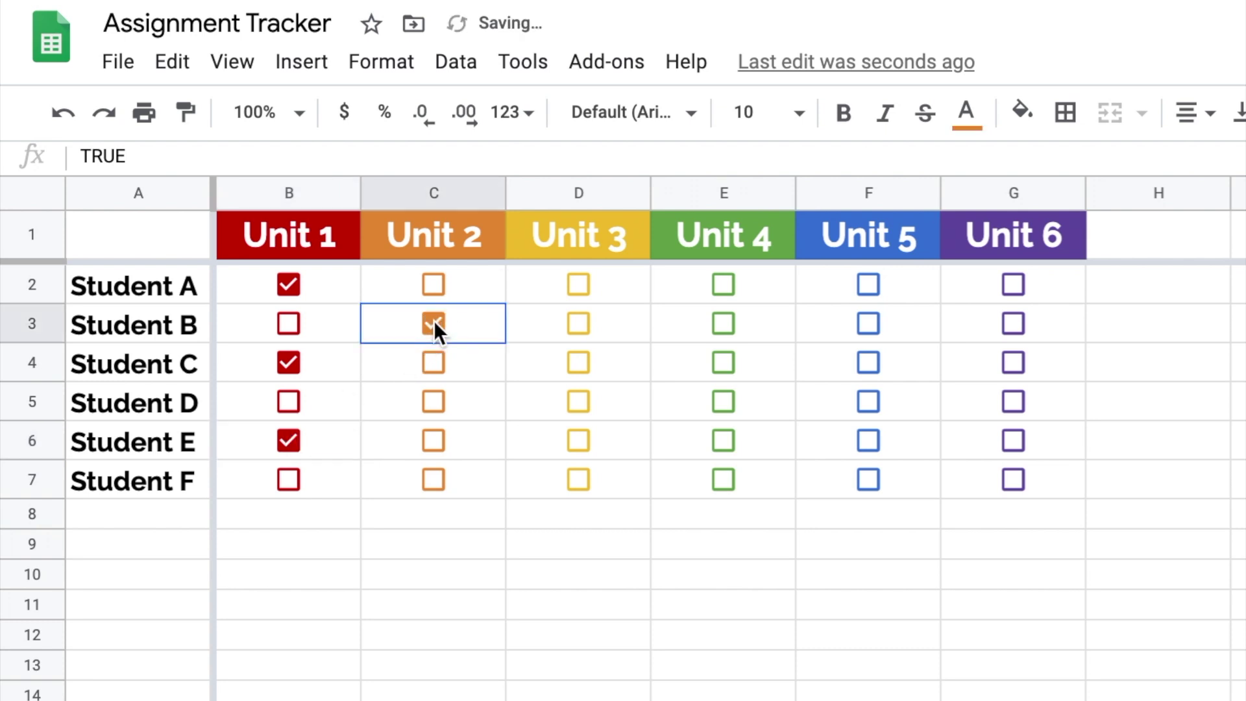
{"action": "left_click", "coordinate": [430, 358]}
{"action": "left_click", "coordinate": [575, 361]}
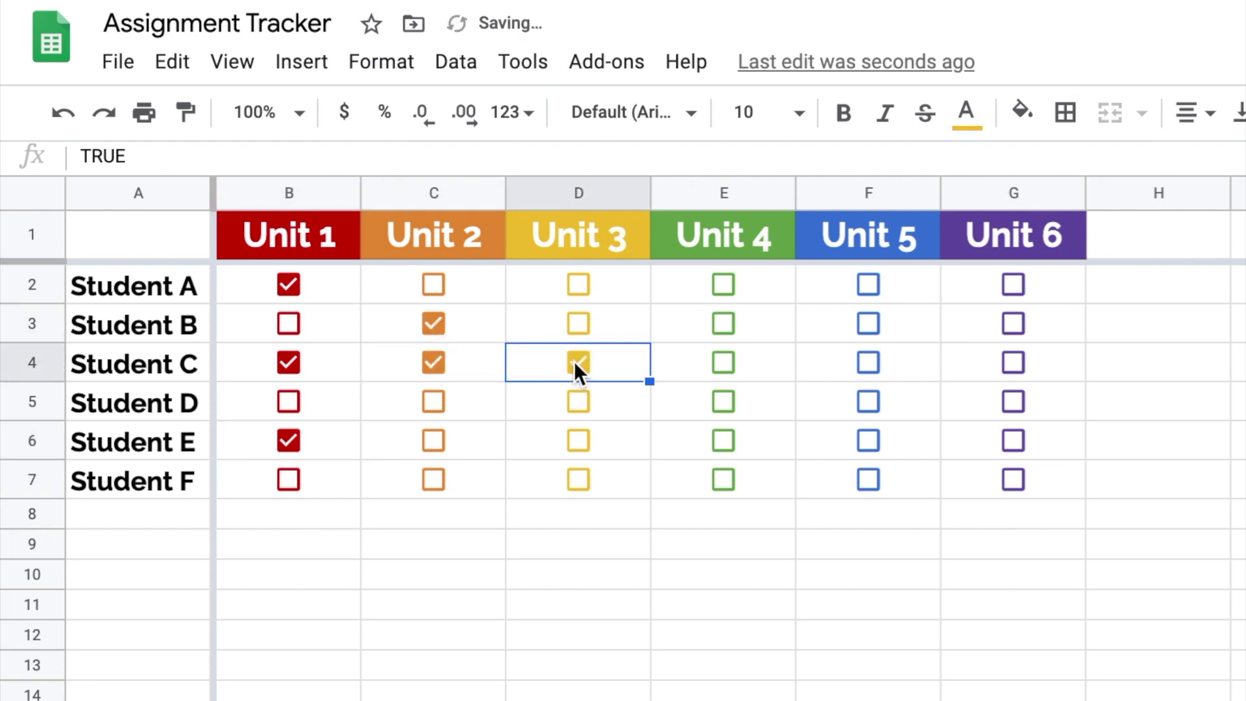
Tick Unit 4 for Students B and E, Unit 5 for Student C, and Unit 6 for Students A through E
{"action": "left_click", "coordinate": [724, 321]}
{"action": "left_click", "coordinate": [724, 439]}
{"action": "left_click", "coordinate": [870, 364]}
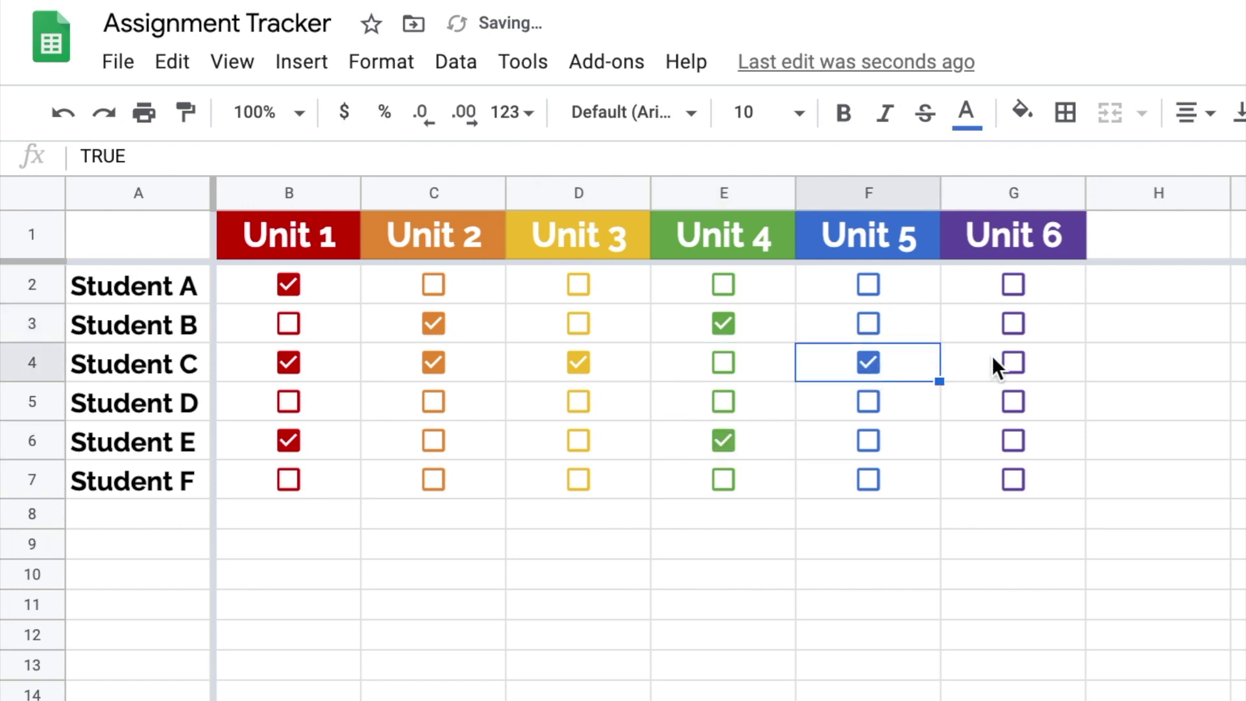
{"action": "left_click", "coordinate": [1012, 362]}
{"action": "left_click", "coordinate": [1015, 401]}
{"action": "left_click", "coordinate": [1015, 436]}
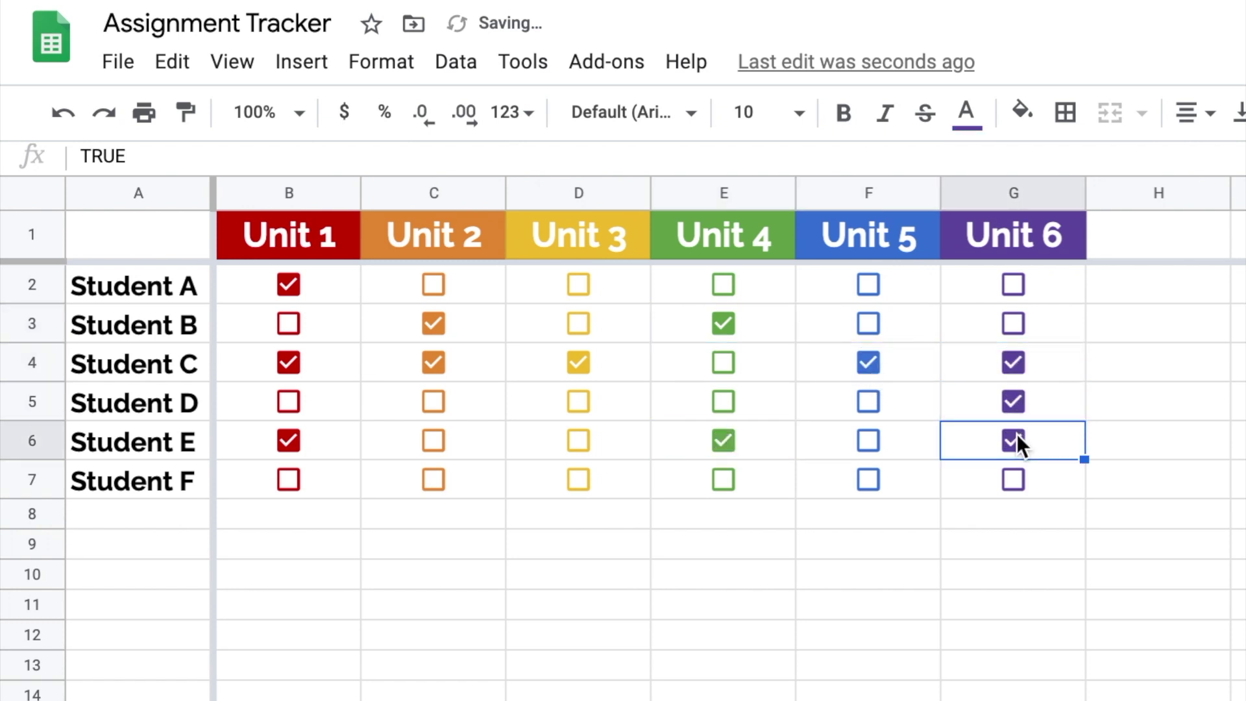
{"action": "left_click", "coordinate": [1014, 318]}
{"action": "left_click", "coordinate": [1014, 283]}
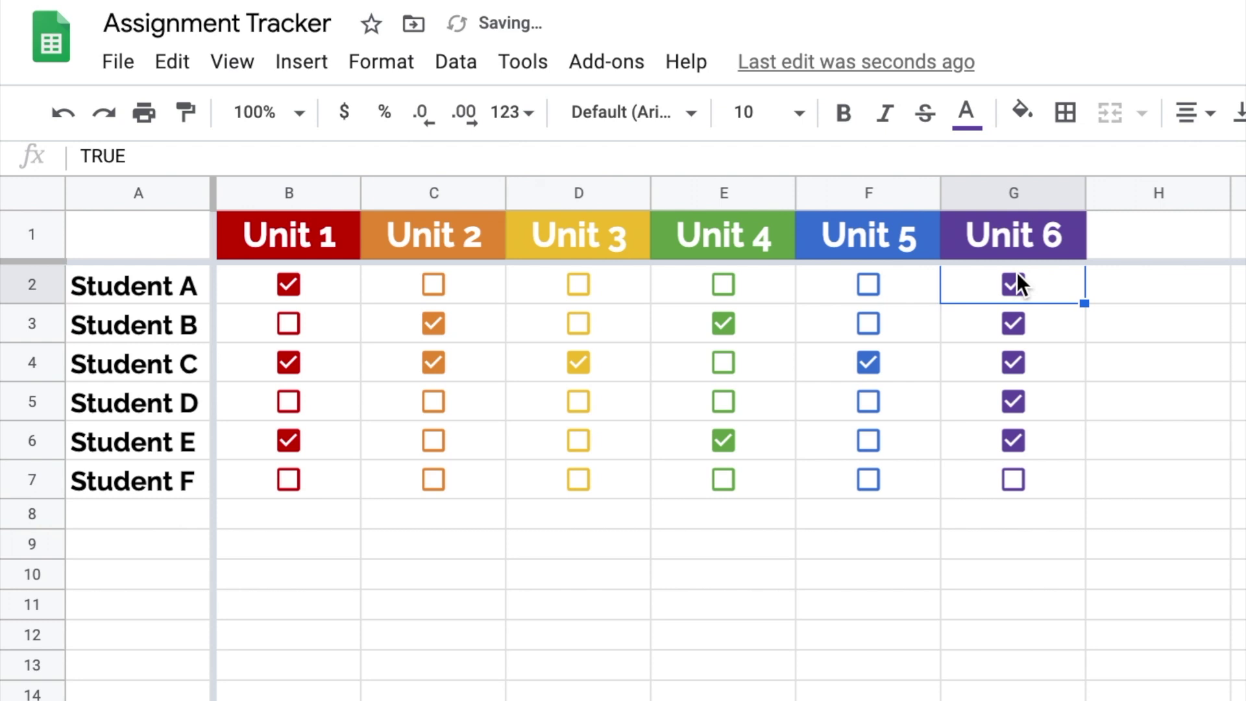
{"action": "left_click", "coordinate": [1127, 480]}
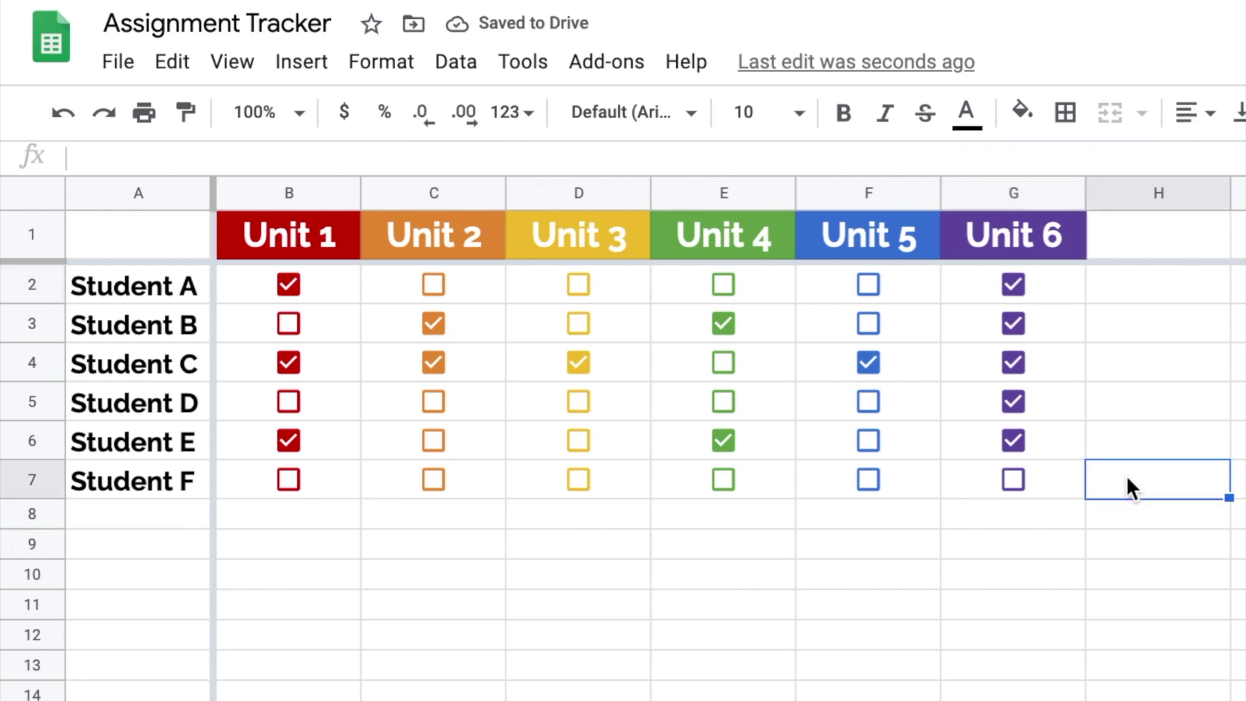